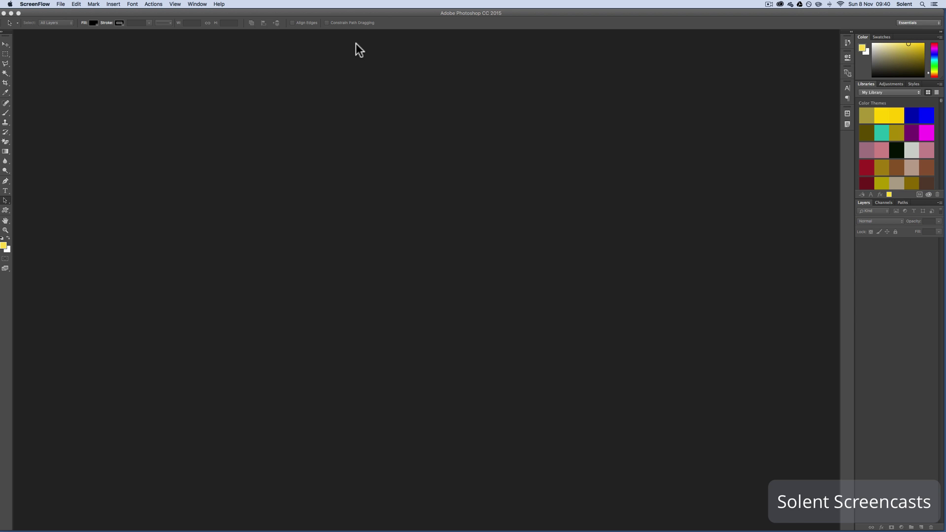
Start a new document with the Web preset at 1366 × 768 pixels, 72 pixels/inch, as an artboard.
{"action": "left_click", "coordinate": [354, 43]}
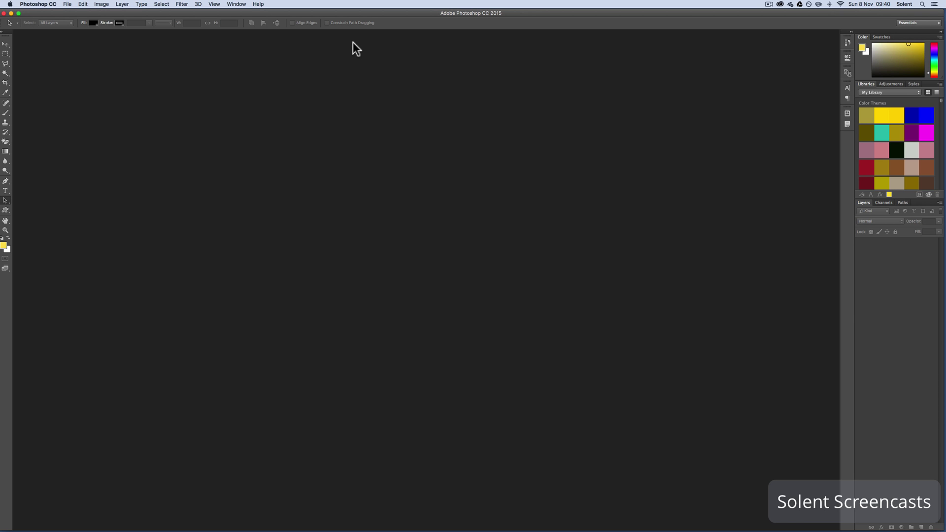
{"action": "left_click", "coordinate": [69, 5]}
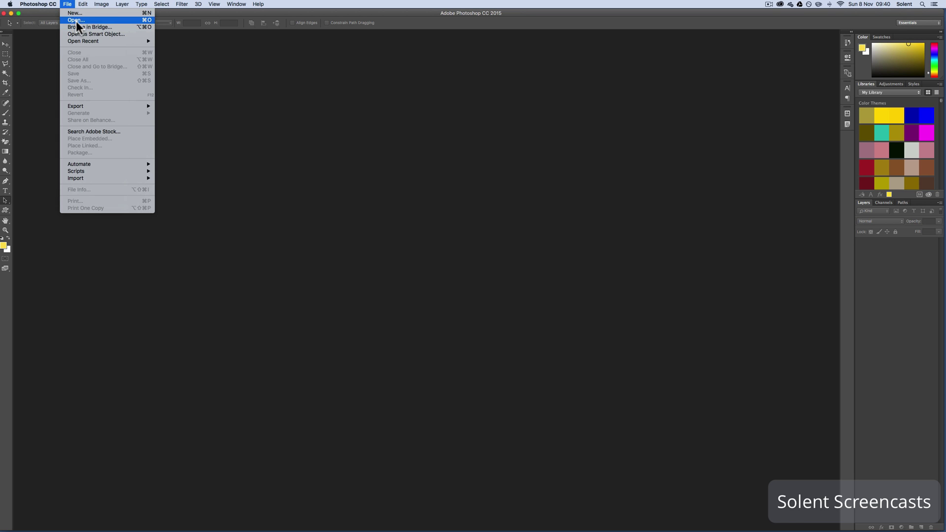
{"action": "left_click", "coordinate": [78, 12]}
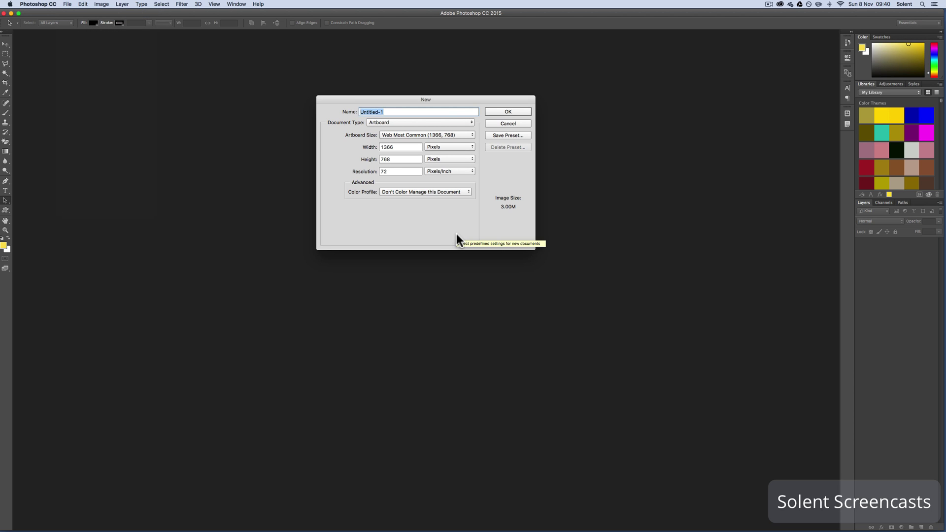
{"action": "left_click", "coordinate": [399, 120]}
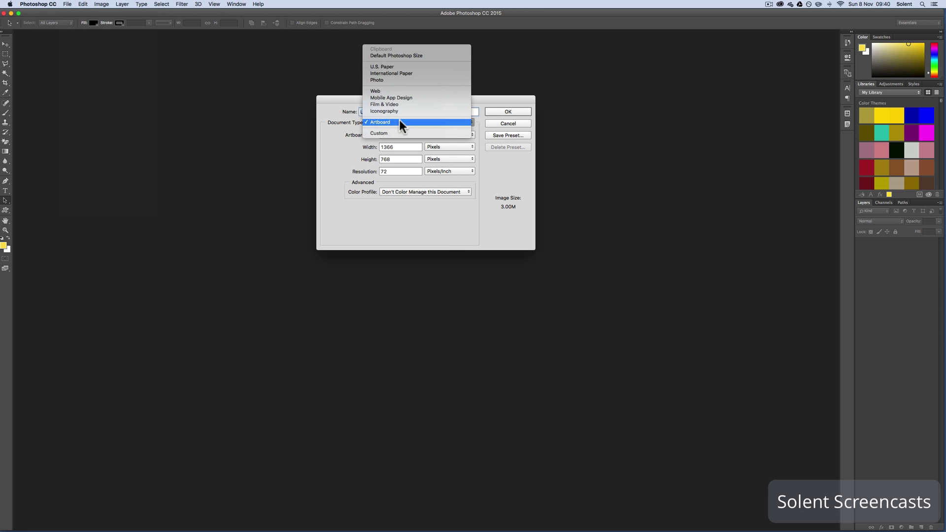
{"action": "left_click", "coordinate": [396, 91]}
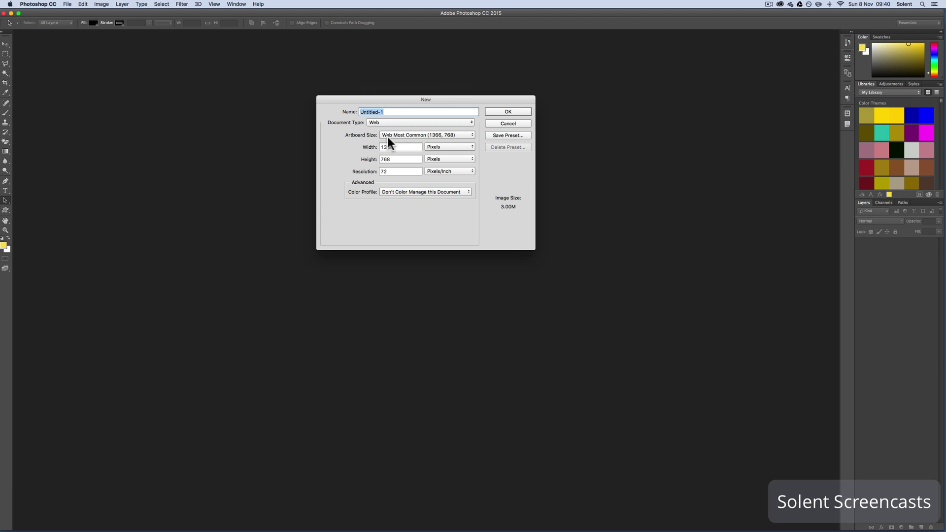
Create the Untitled-1 document and switch the pasteboard around Artboard 1 to Dark Gray.
{"action": "left_click", "coordinate": [500, 113]}
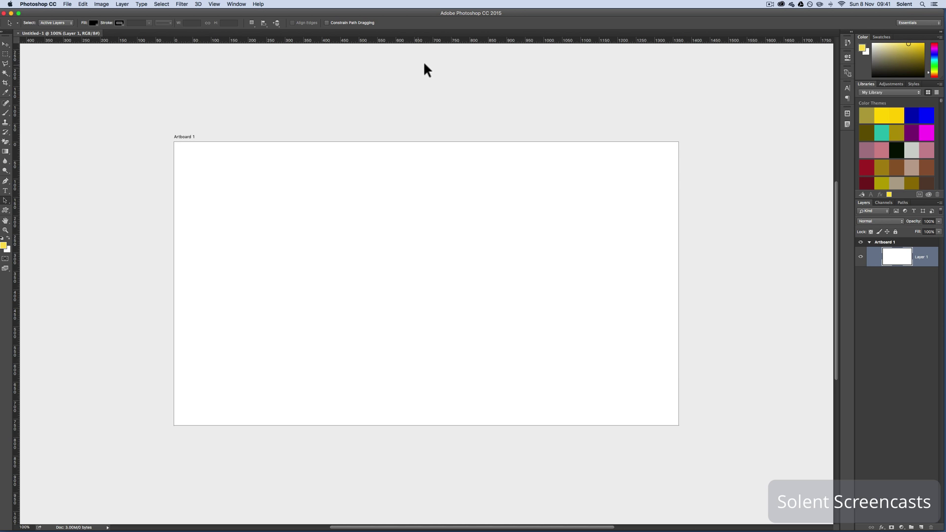
{"action": "right_click", "coordinate": [596, 111]}
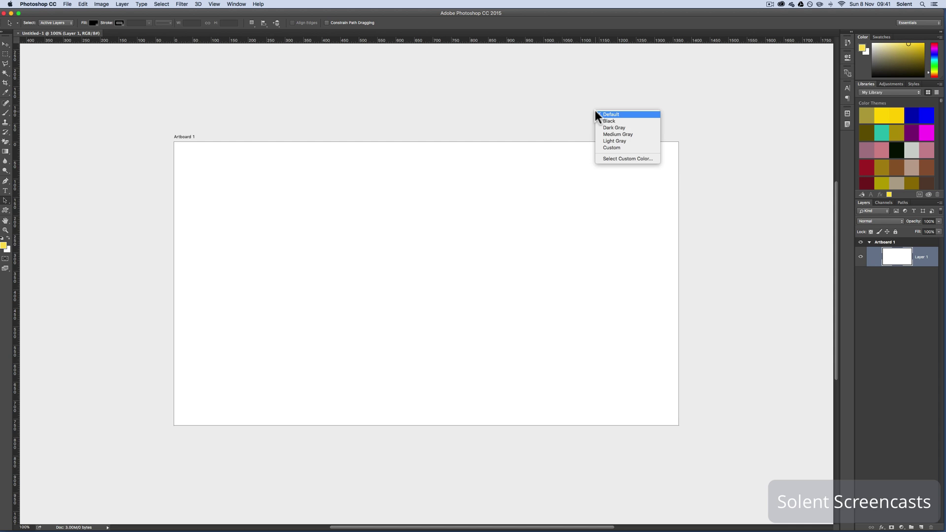
{"action": "left_click", "coordinate": [620, 127]}
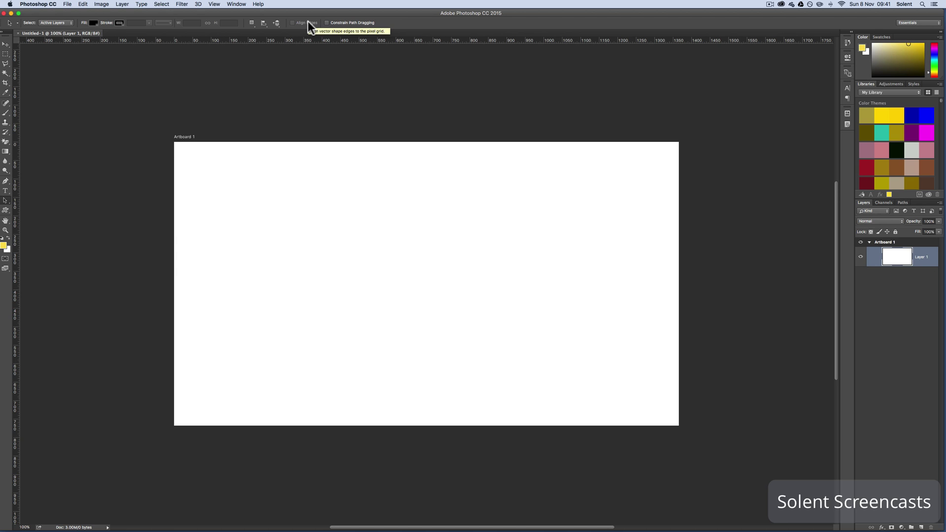
Set up the Custom Shape tool with magenta fill, 2 pt stroke and the airplane shape.
{"action": "left_click", "coordinate": [6, 213]}
{"action": "left_click", "coordinate": [4, 211]}
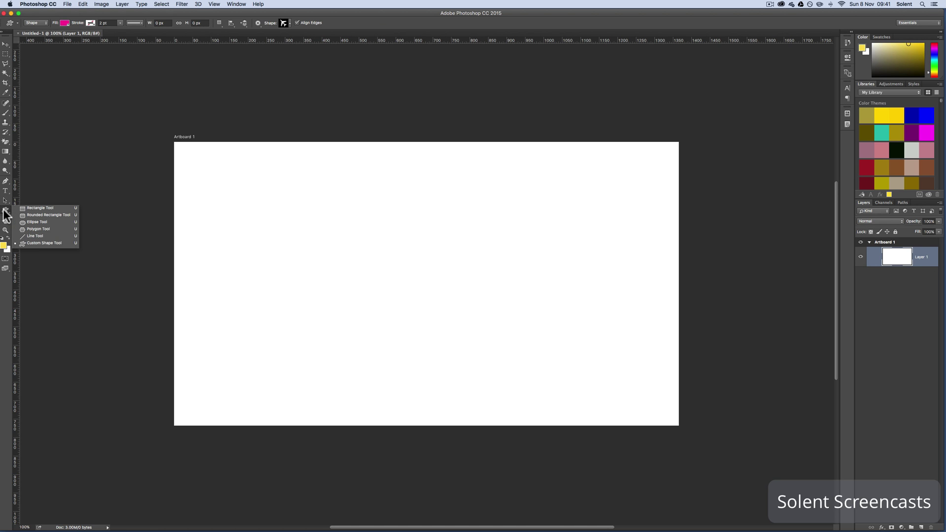
{"action": "left_click", "coordinate": [33, 246]}
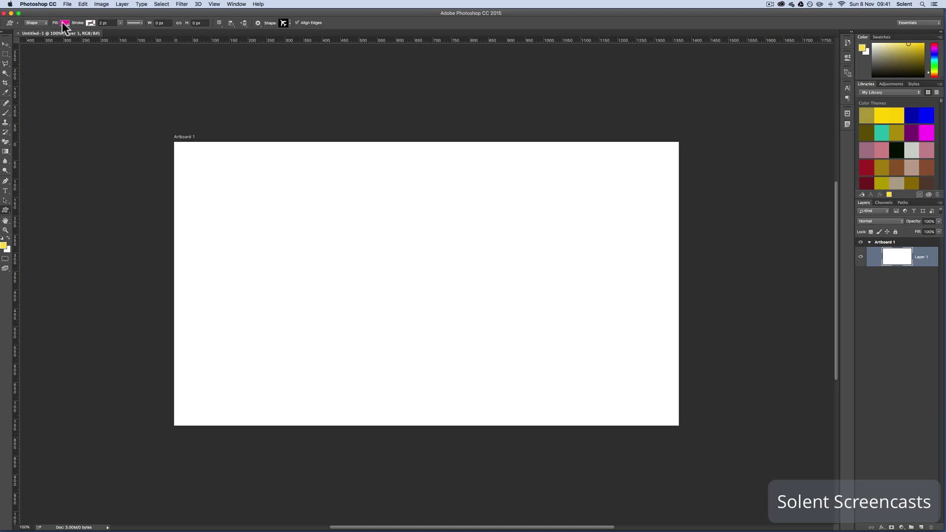
{"action": "left_click", "coordinate": [92, 23]}
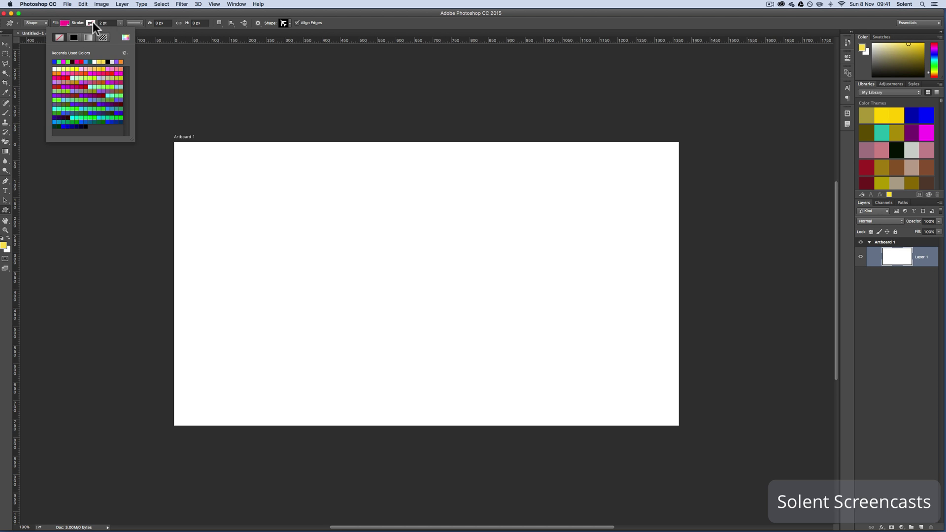
{"action": "left_click", "coordinate": [91, 22]}
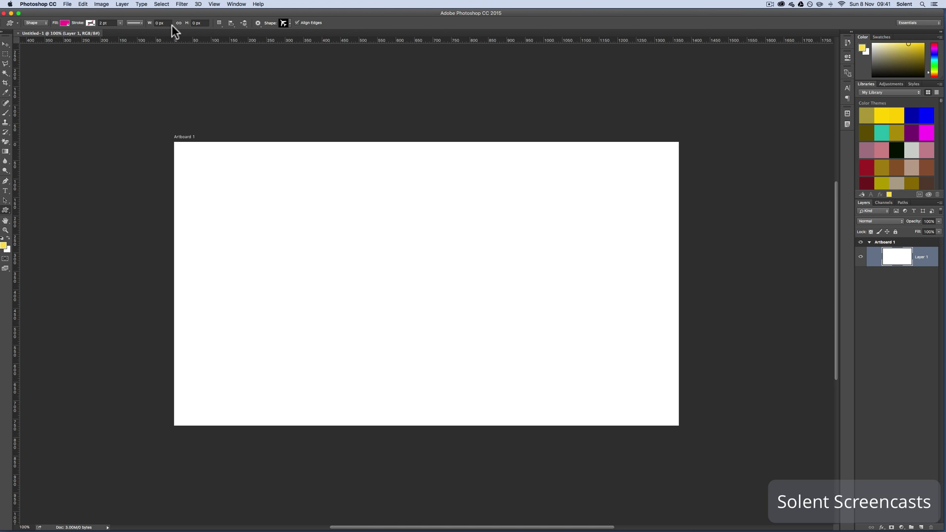
{"action": "left_click", "coordinate": [290, 24]}
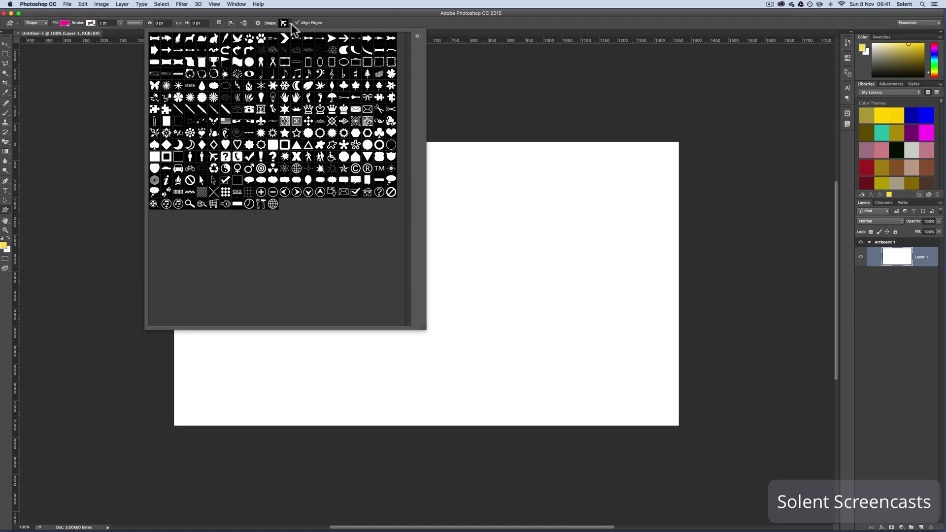
{"action": "double_click", "coordinate": [215, 158]}
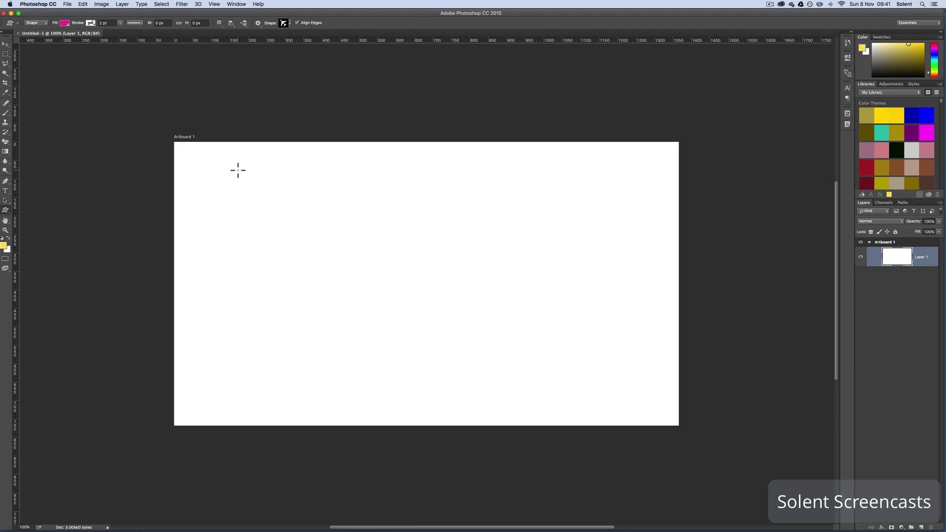
Draw the magenta airplane, rename its layer 'plane', and move it to the artboard's upper right.
{"action": "left_click_drag", "start_coordinate": [238, 170], "coordinate": [349, 387]}
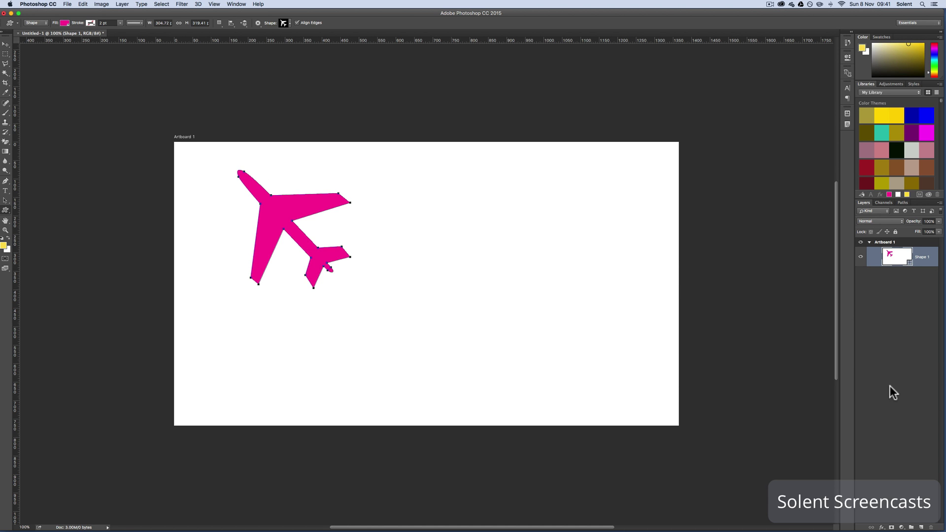
{"action": "double_click", "coordinate": [922, 259]}
{"action": "type", "text": "plane"}
{"action": "key", "text": "Return"}
{"action": "left_click", "coordinate": [6, 44]}
{"action": "left_click_drag", "start_coordinate": [278, 217], "coordinate": [584, 225]}
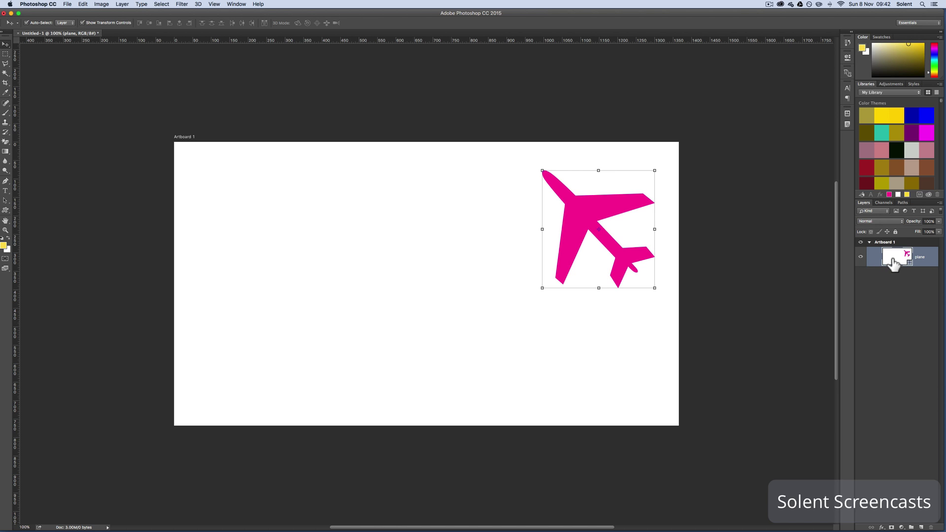
Convert the plane shape layer into a smart object from its layer context menu.
{"action": "right_click", "coordinate": [923, 266]}
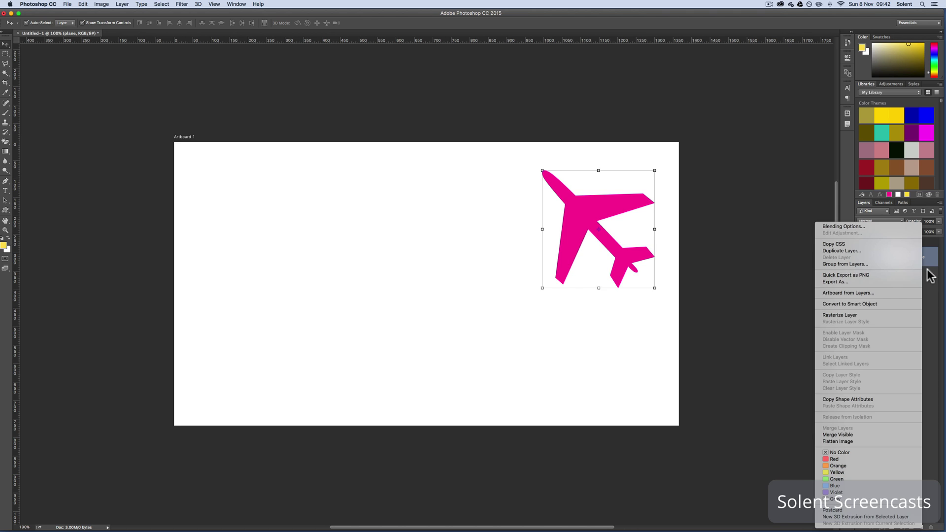
{"action": "left_click", "coordinate": [926, 269]}
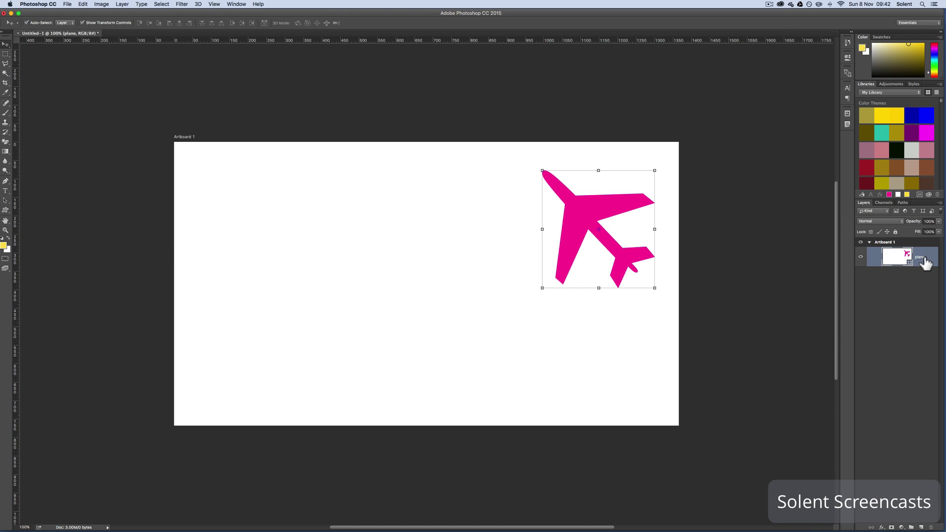
{"action": "right_click", "coordinate": [927, 263]}
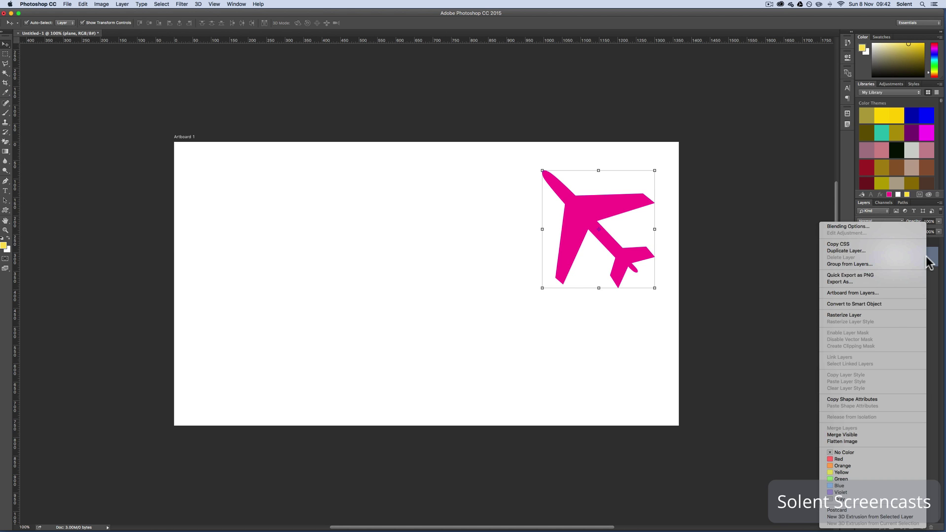
{"action": "left_click", "coordinate": [885, 304]}
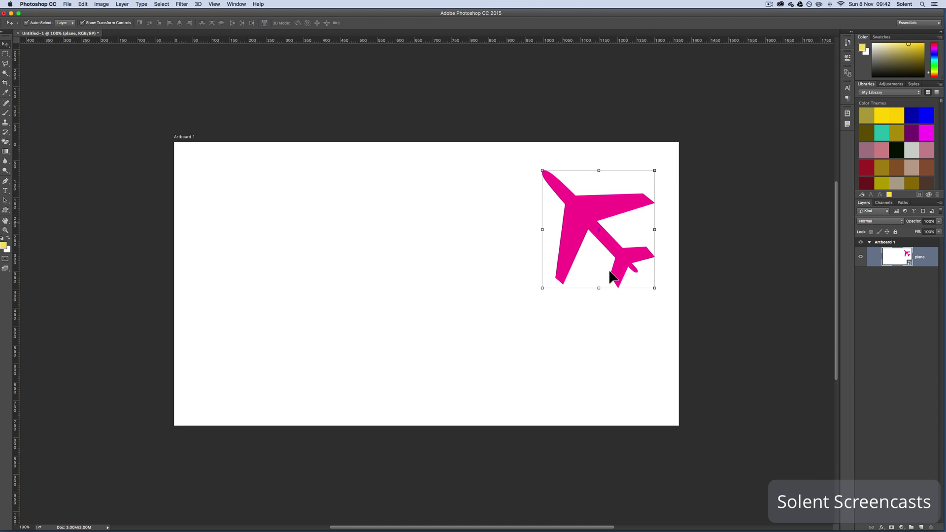
Open the plane smart object's contents as plane.psb, checking back on the Untitled-1 tab.
{"action": "double_click", "coordinate": [896, 257]}
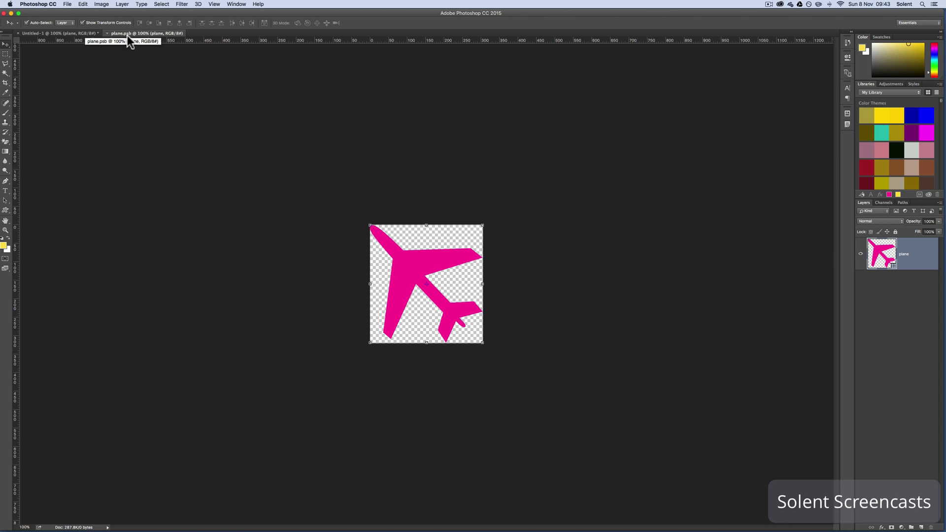
{"action": "left_click", "coordinate": [81, 32]}
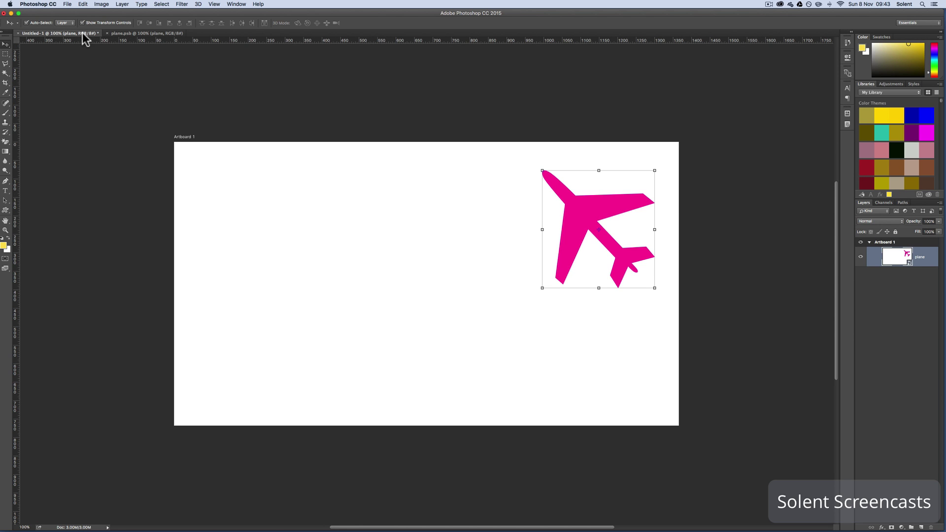
{"action": "left_click", "coordinate": [132, 33]}
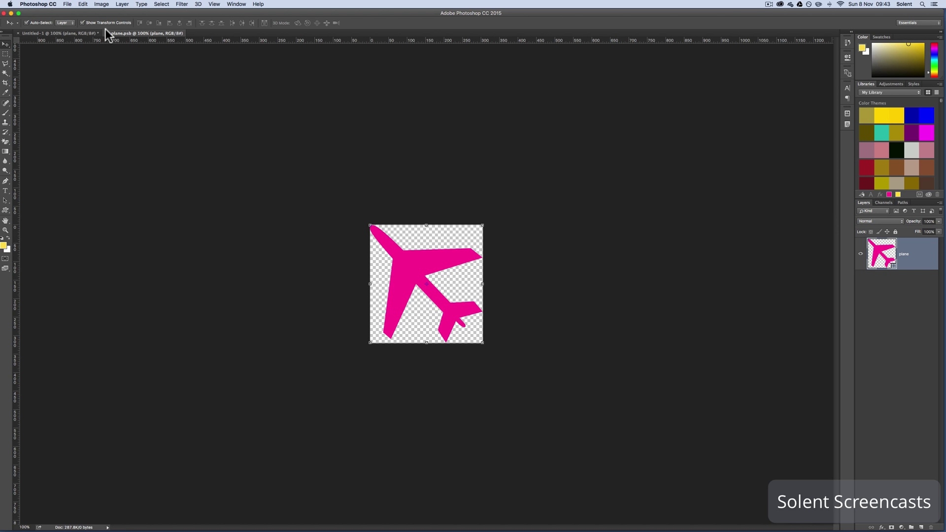
Change the airplane's fill from magenta to a blue swatch.
{"action": "left_click", "coordinate": [6, 210]}
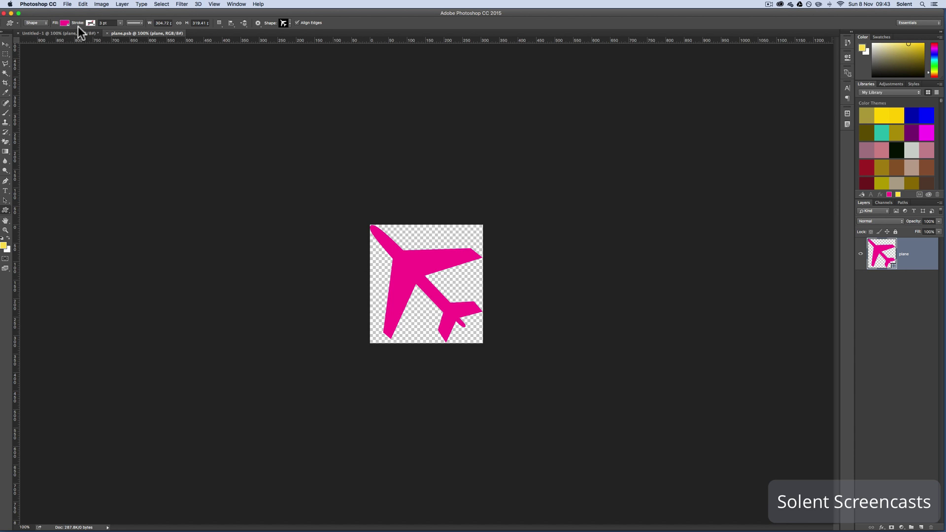
{"action": "left_click", "coordinate": [6, 45]}
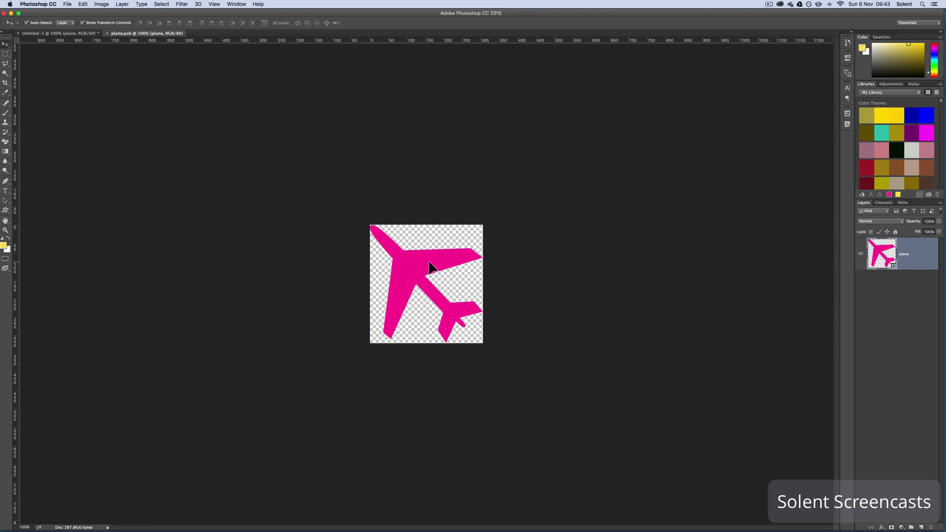
{"action": "left_click", "coordinate": [6, 211]}
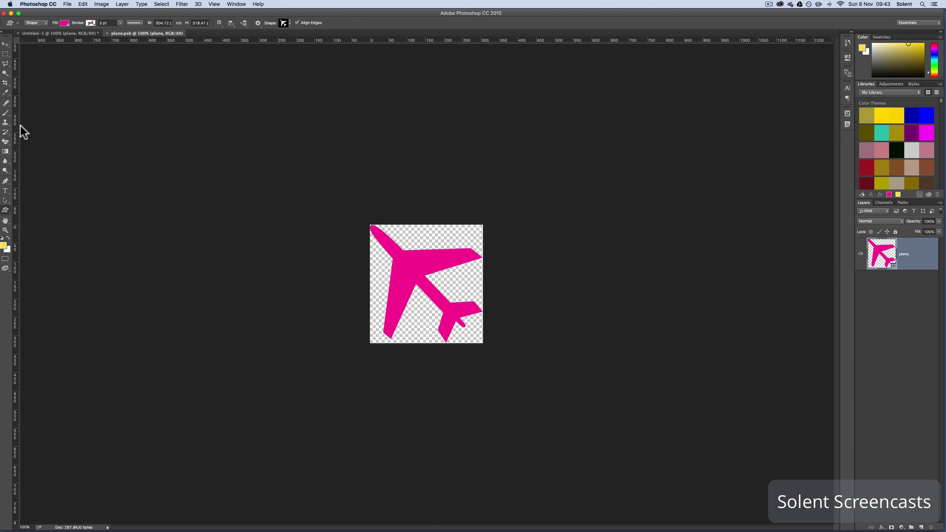
{"action": "left_click", "coordinate": [64, 22]}
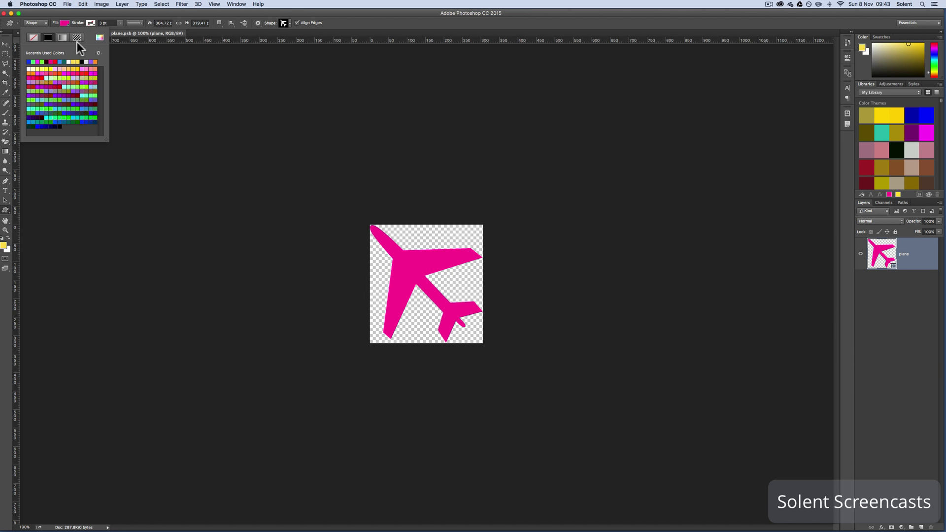
{"action": "left_click", "coordinate": [38, 112]}
{"action": "left_click", "coordinate": [274, 31]}
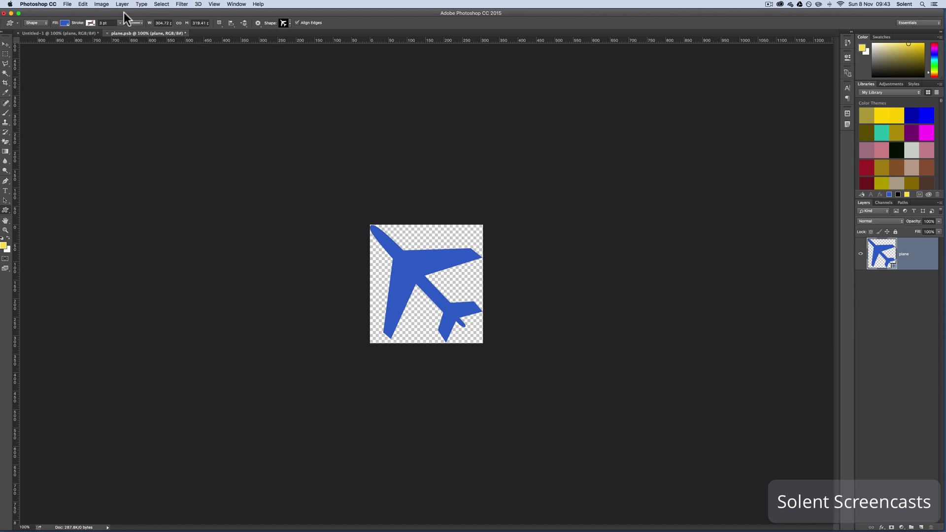
Close the plane.psb document so Photoshop asks to save changes.
{"action": "left_click", "coordinate": [67, 4]}
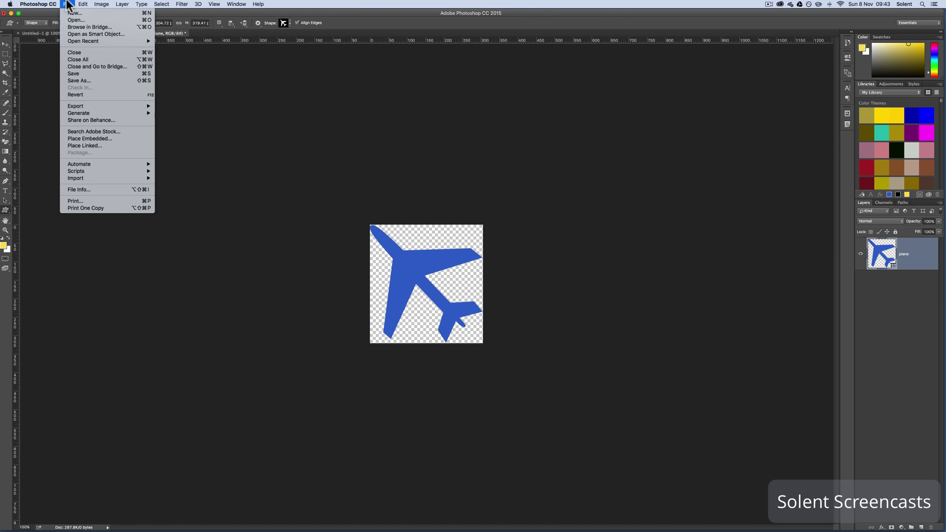
{"action": "left_click", "coordinate": [67, 4]}
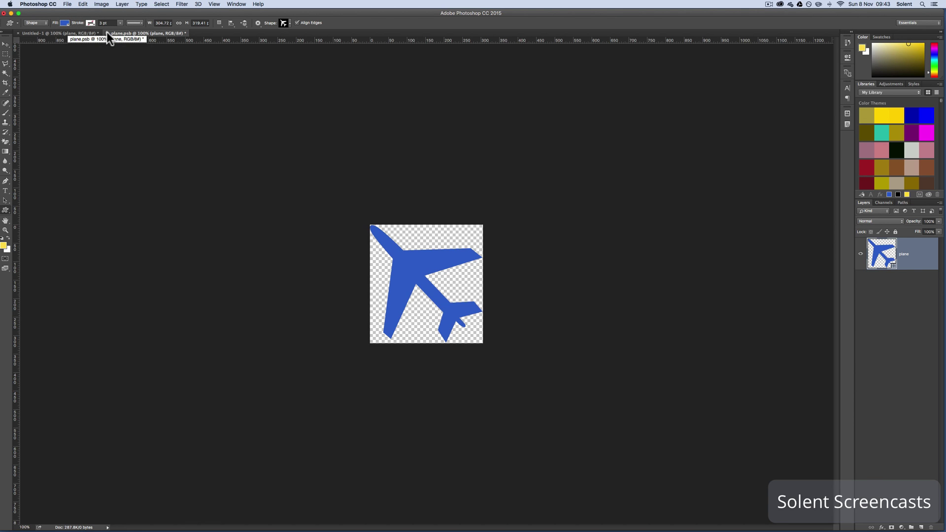
{"action": "left_click", "coordinate": [106, 32]}
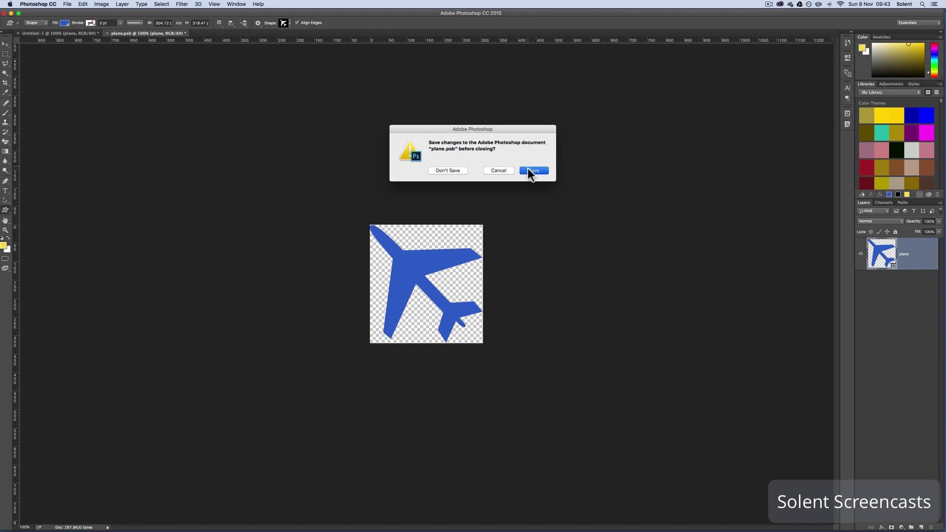
Save the blue plane back to Artboard 1 and Alt-drag a copy left of the original.
{"action": "left_click", "coordinate": [528, 169]}
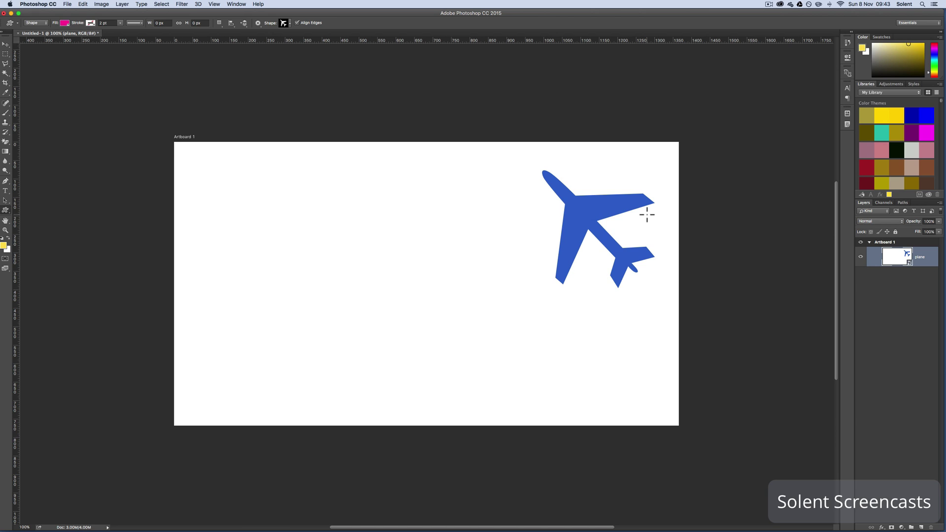
{"action": "left_click", "coordinate": [5, 44]}
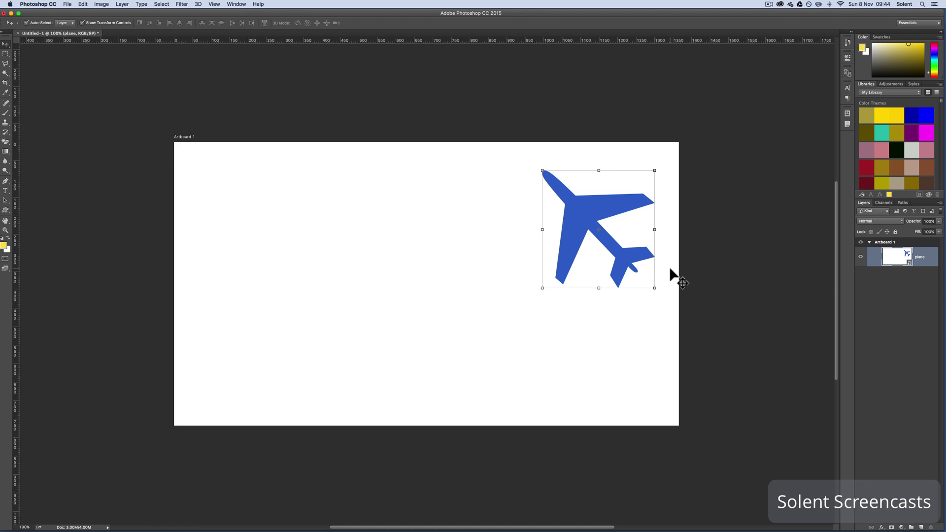
{"action": "left_click_drag", "start_coordinate": [589, 216], "coordinate": [451, 211]}
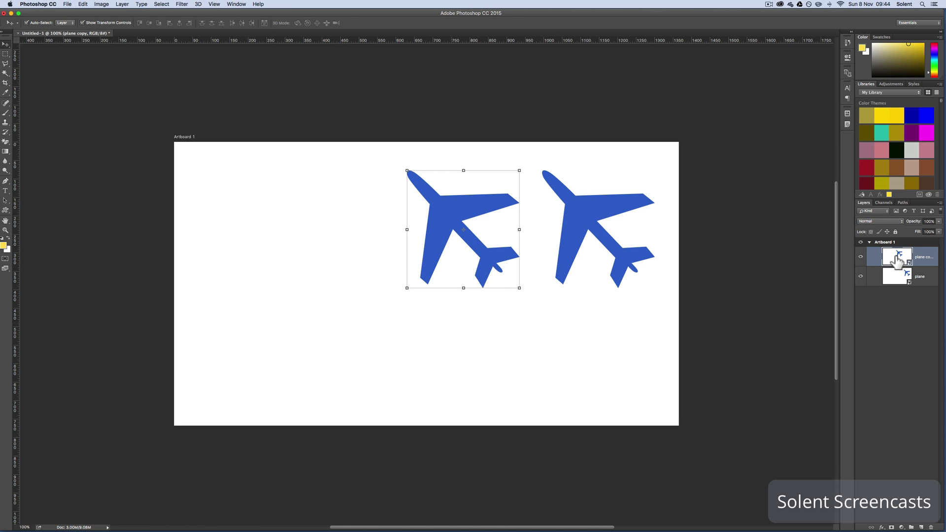
Duplicate the plane copy layer up to plane copy 3, placing plane copy 2 further left.
{"action": "left_click_drag", "start_coordinate": [897, 258], "coordinate": [898, 262]}
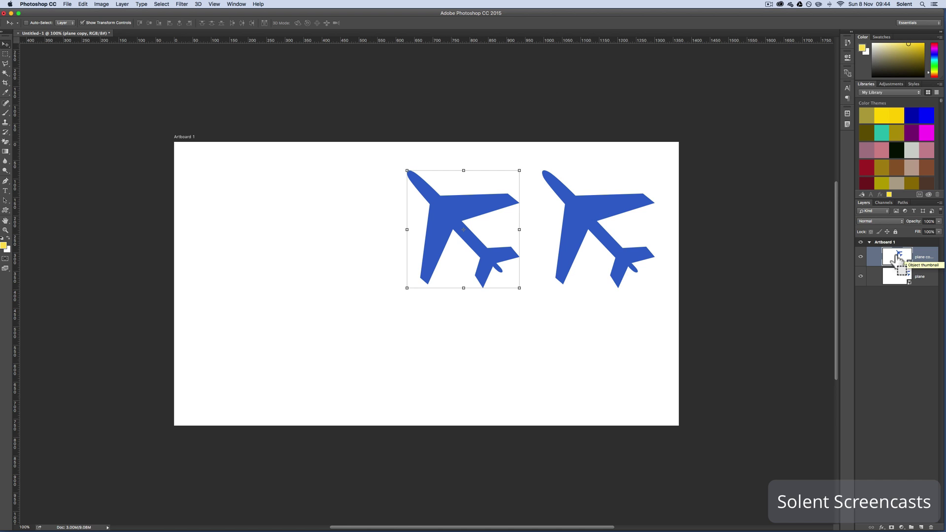
{"action": "left_click_drag", "start_coordinate": [898, 260], "coordinate": [898, 266]}
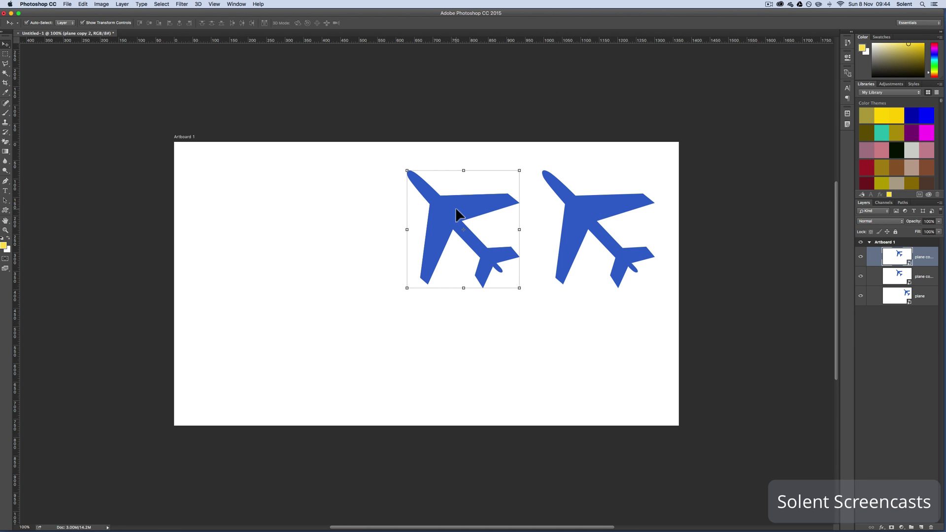
{"action": "left_click_drag", "start_coordinate": [456, 207], "coordinate": [327, 219]}
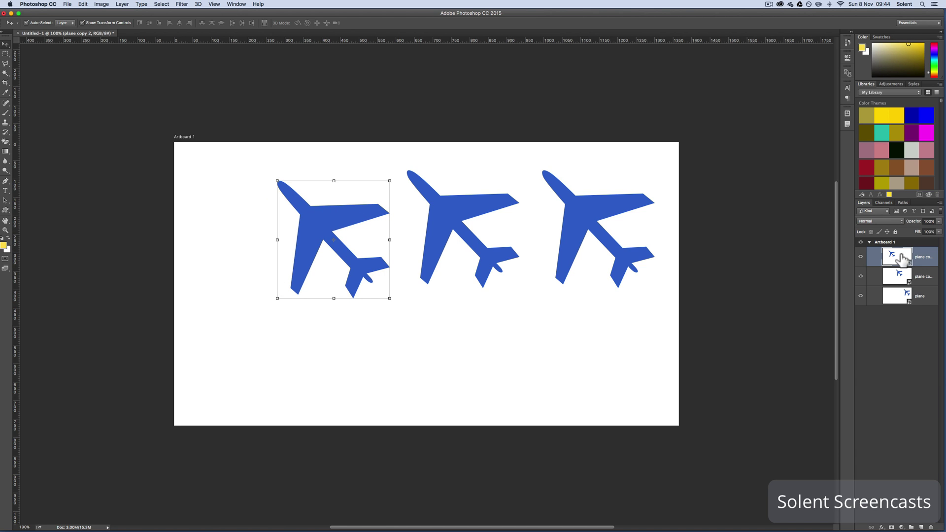
{"action": "left_click_drag", "start_coordinate": [902, 261], "coordinate": [921, 527]}
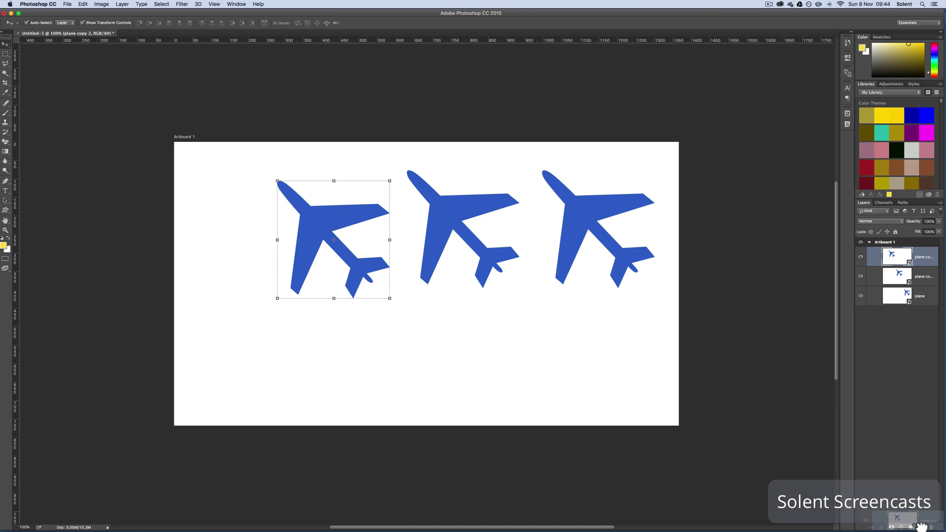
{"action": "left_click_drag", "start_coordinate": [920, 526], "coordinate": [920, 526]}
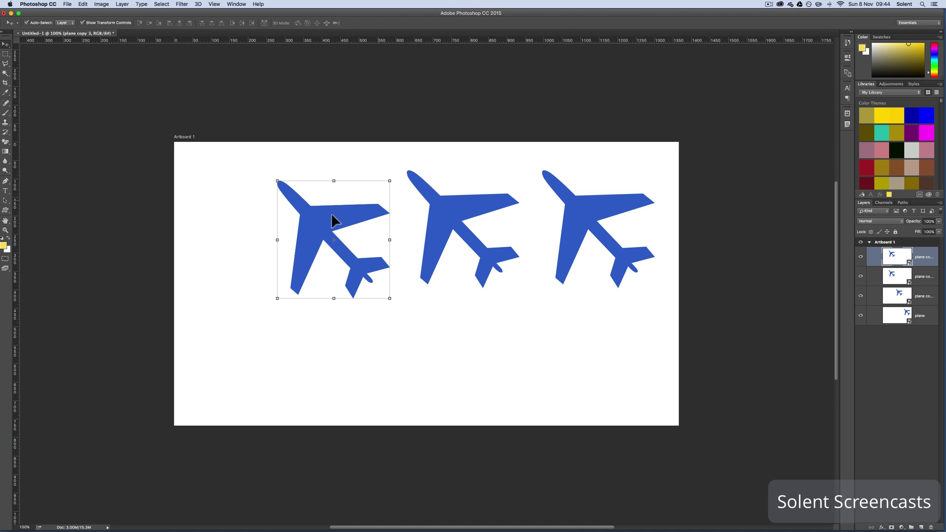
Shrink two plane copies to small planes on the left, one lower and one upper, about 55%.
{"action": "left_click_drag", "start_coordinate": [332, 218], "coordinate": [244, 318]}
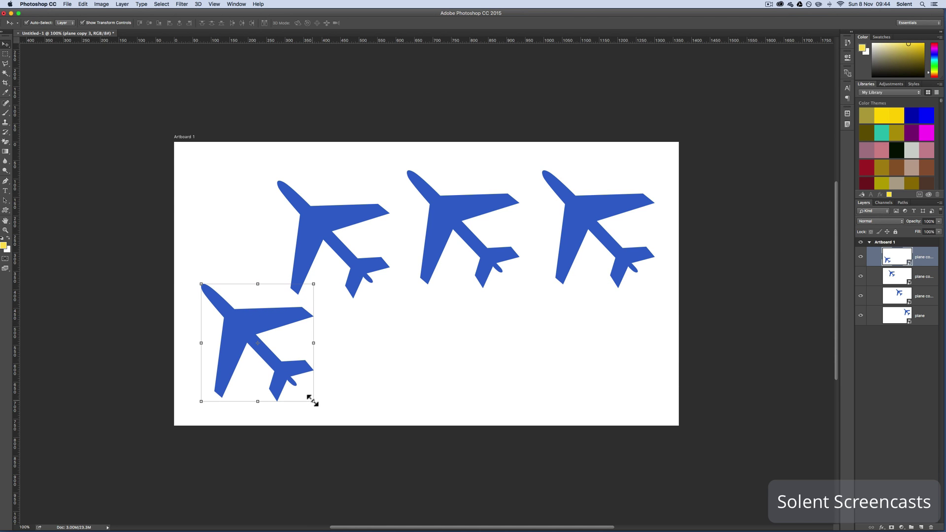
{"action": "left_click_drag", "start_coordinate": [314, 402], "coordinate": [264, 349]}
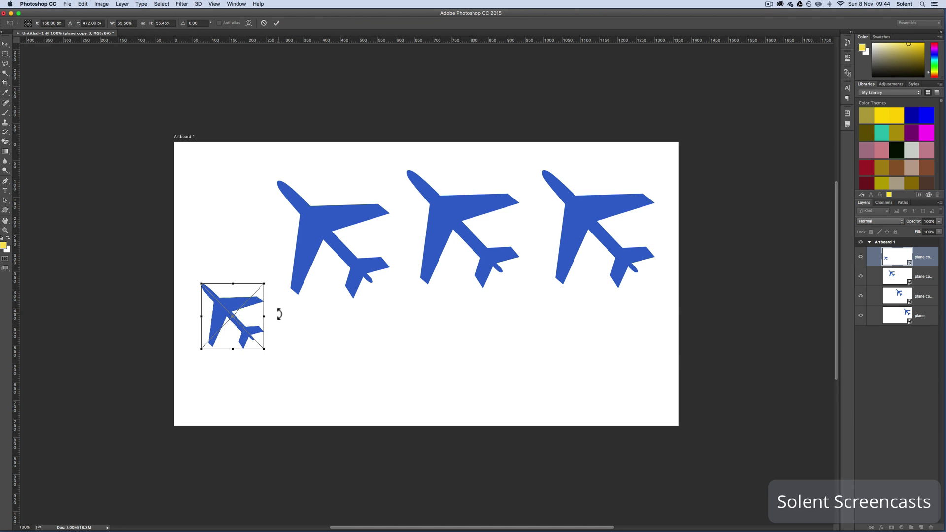
{"action": "key", "text": "Return"}
{"action": "left_click_drag", "start_coordinate": [328, 231], "coordinate": [263, 211]}
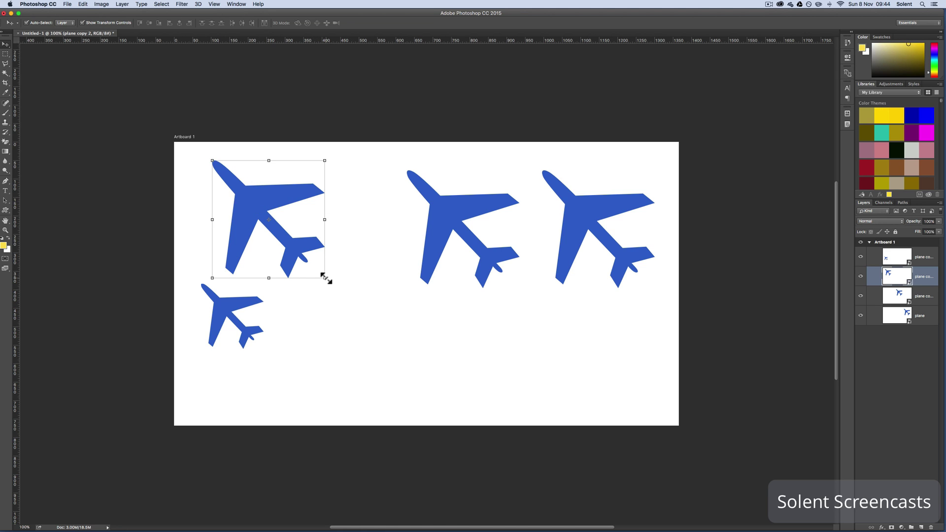
{"action": "left_click_drag", "start_coordinate": [325, 278], "coordinate": [242, 252]}
{"action": "key", "text": "Return"}
Move the middle plane left and enlarge it to about 190%.
{"action": "left_click_drag", "start_coordinate": [423, 213], "coordinate": [306, 208]}
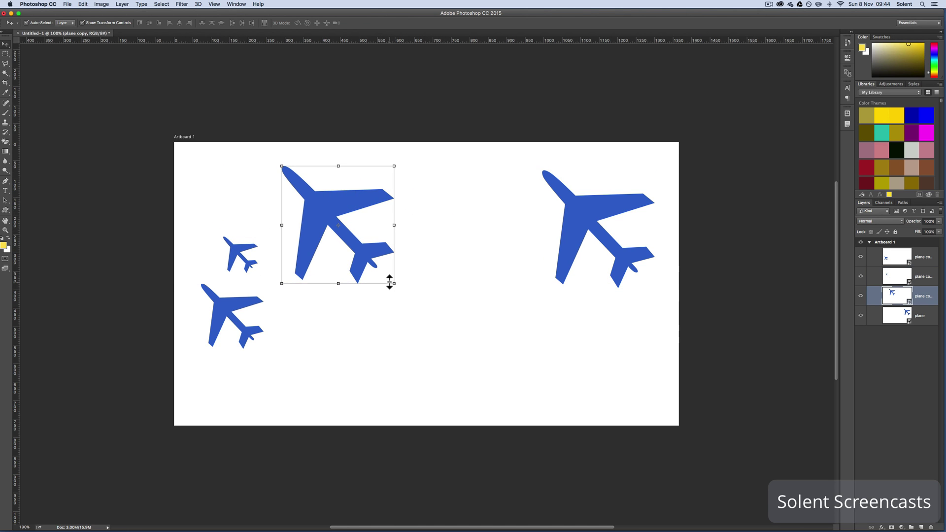
{"action": "left_click_drag", "start_coordinate": [390, 282], "coordinate": [495, 392]}
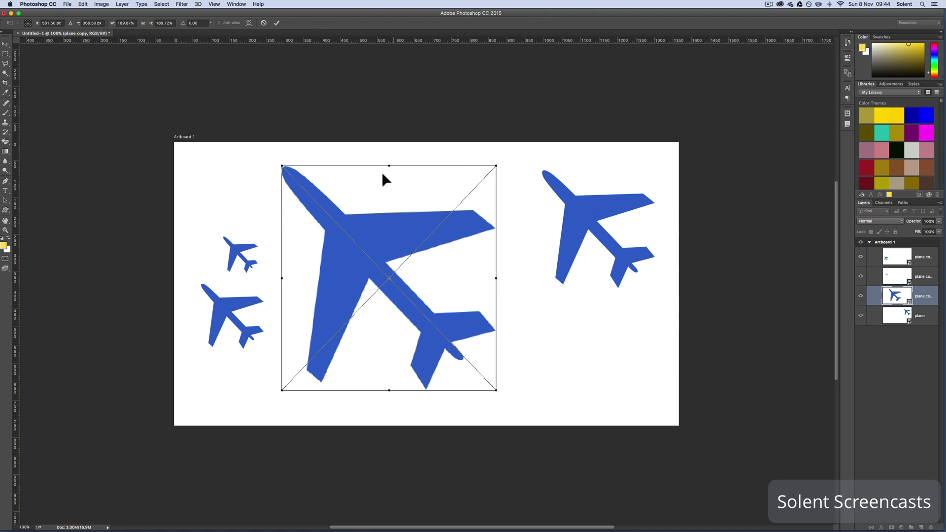
{"action": "left_click", "coordinate": [277, 23]}
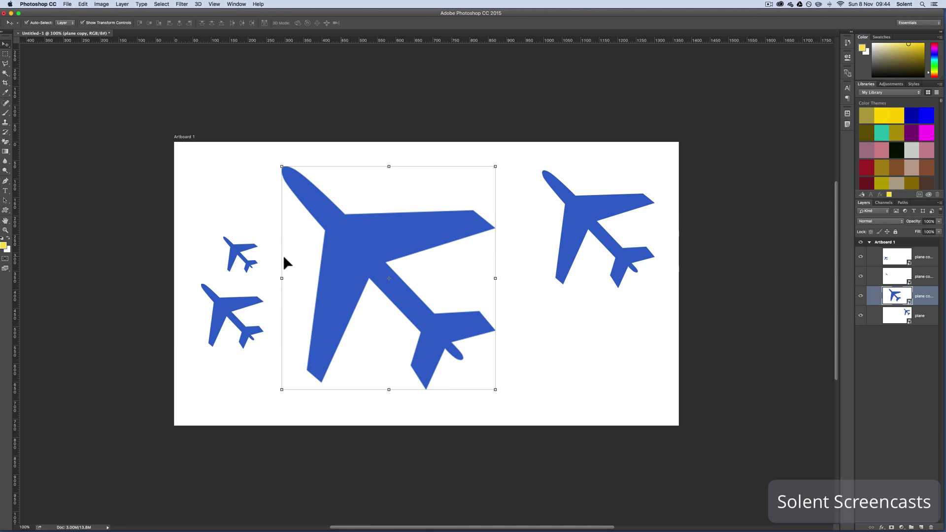
Rotate the right-hand plane to about -64.52° and shift it left and down.
{"action": "left_click", "coordinate": [588, 221]}
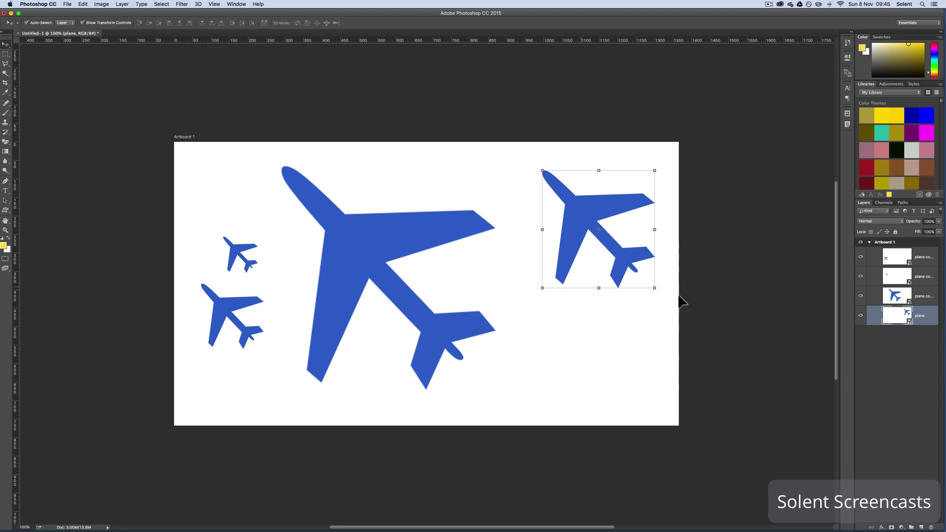
{"action": "left_click_drag", "start_coordinate": [654, 229], "coordinate": [706, 245]}
{"action": "key", "text": "ctrl+z"}
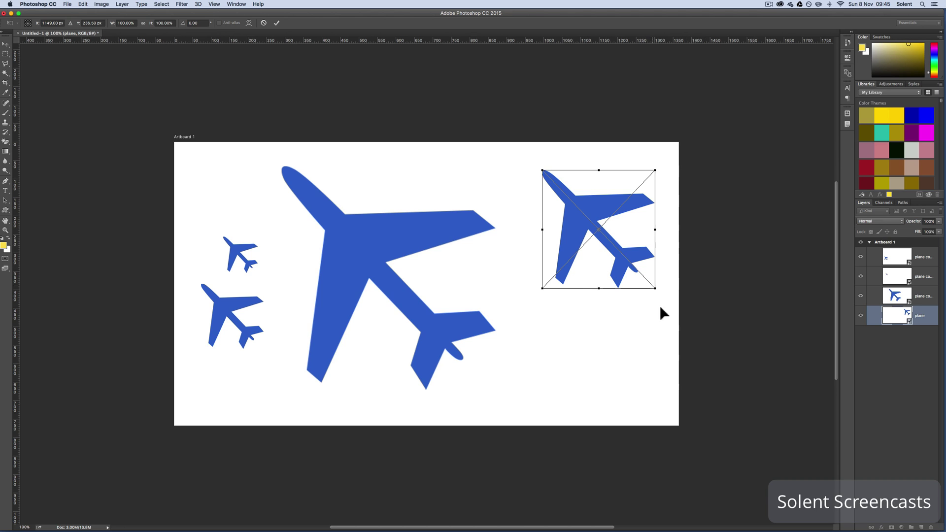
{"action": "left_click_drag", "start_coordinate": [657, 309], "coordinate": [723, 206]}
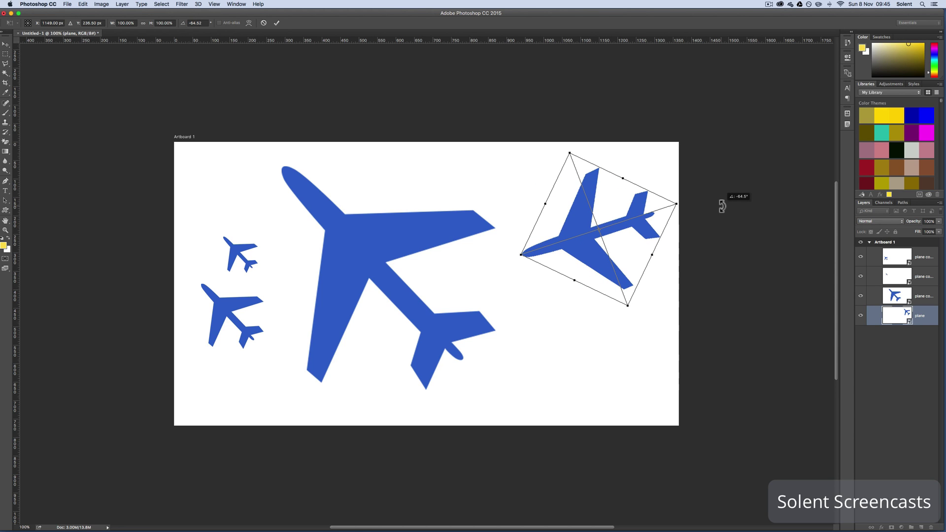
{"action": "left_click", "coordinate": [277, 22]}
{"action": "left_click_drag", "start_coordinate": [562, 250], "coordinate": [546, 264]}
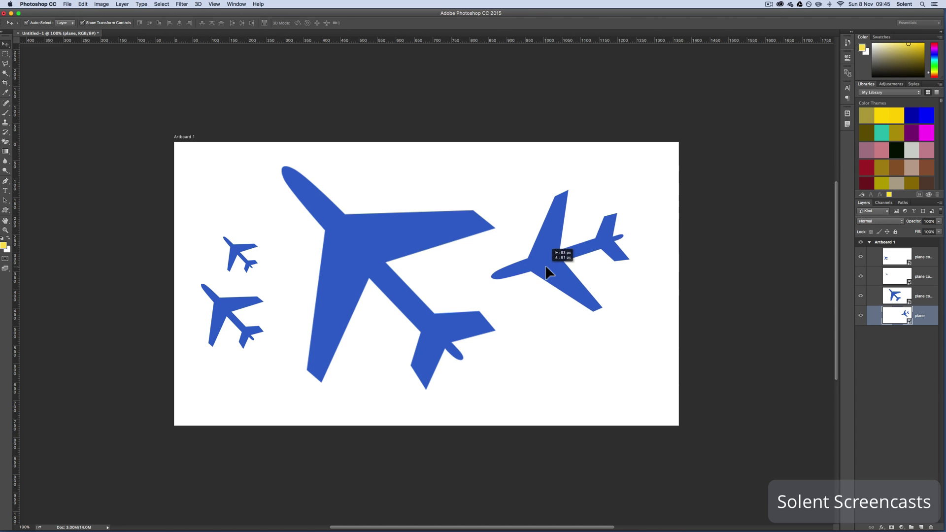
{"action": "left_click", "coordinate": [241, 256]}
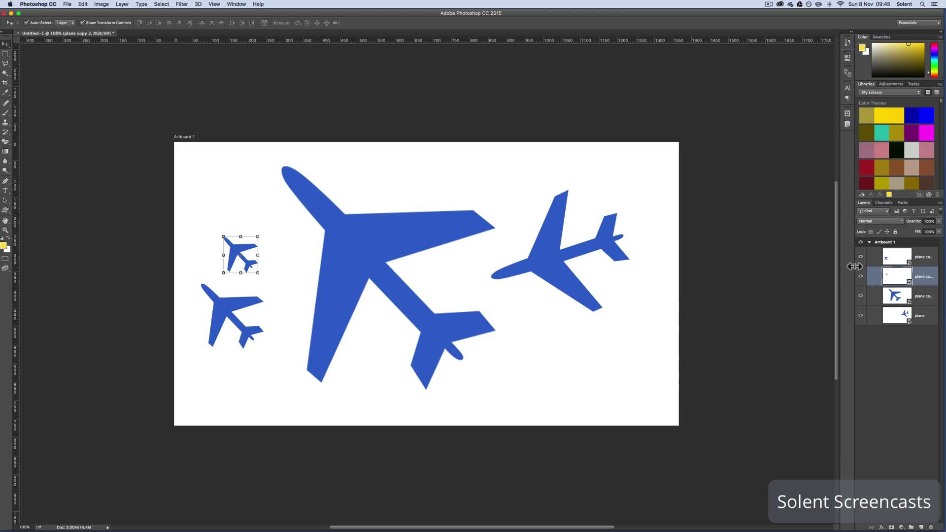
Rename the big plane's layer from 'plane copy' to 'plane2', then reopen the plane.psb contents.
{"action": "left_click_drag", "start_coordinate": [855, 266], "coordinate": [824, 263]}
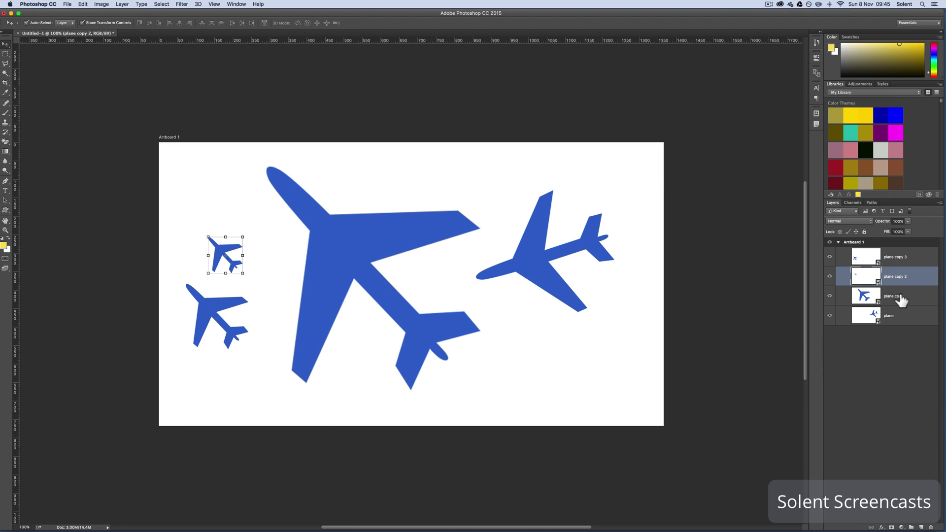
{"action": "left_click", "coordinate": [894, 323]}
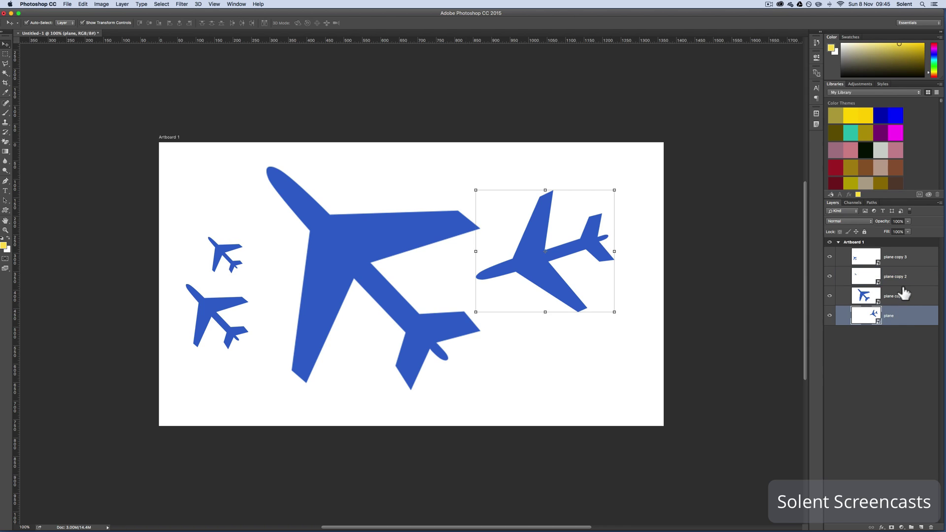
{"action": "left_click", "coordinate": [904, 295]}
{"action": "double_click", "coordinate": [896, 297]}
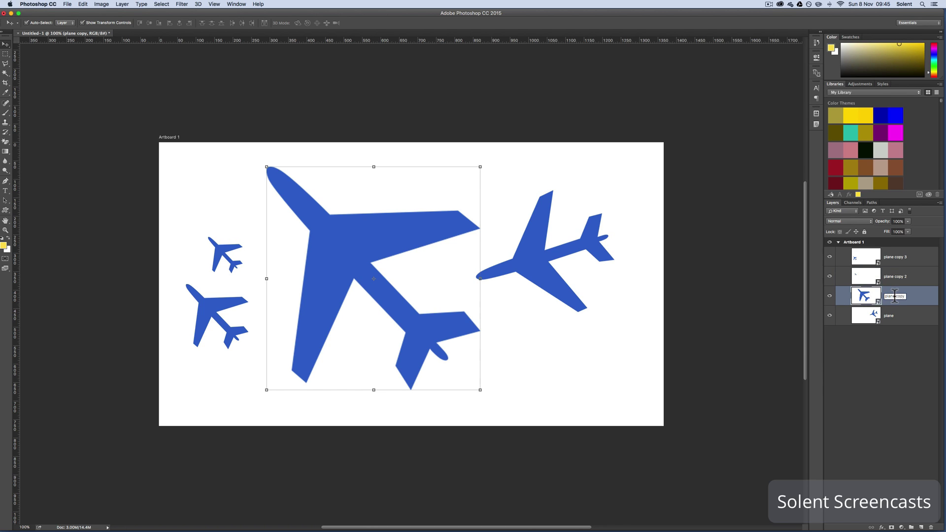
{"action": "left_click_drag", "start_coordinate": [897, 297], "coordinate": [916, 296]}
{"action": "type", "text": "2"}
{"action": "key", "text": "BackSpace"}
{"action": "key", "text": "BackSpace"}
{"action": "type", "text": "2"}
{"action": "key", "text": "Return"}
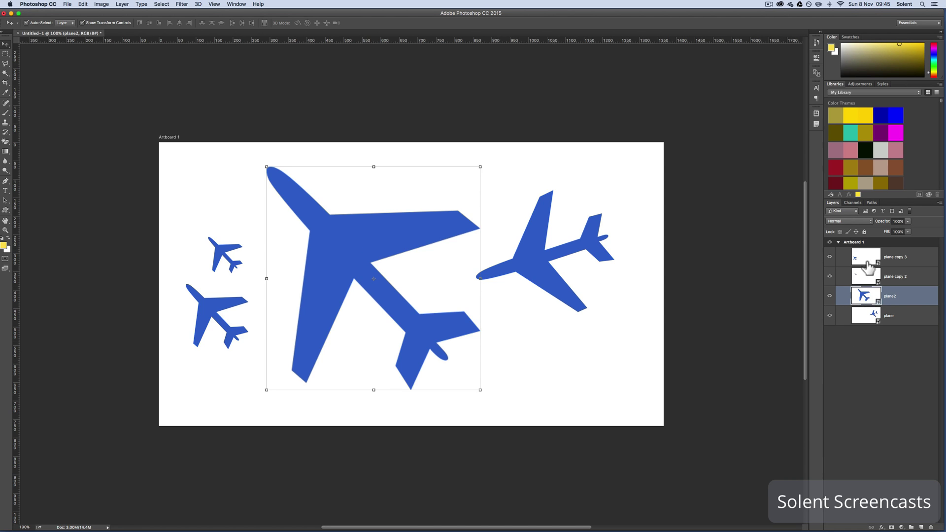
{"action": "double_click", "coordinate": [864, 297]}
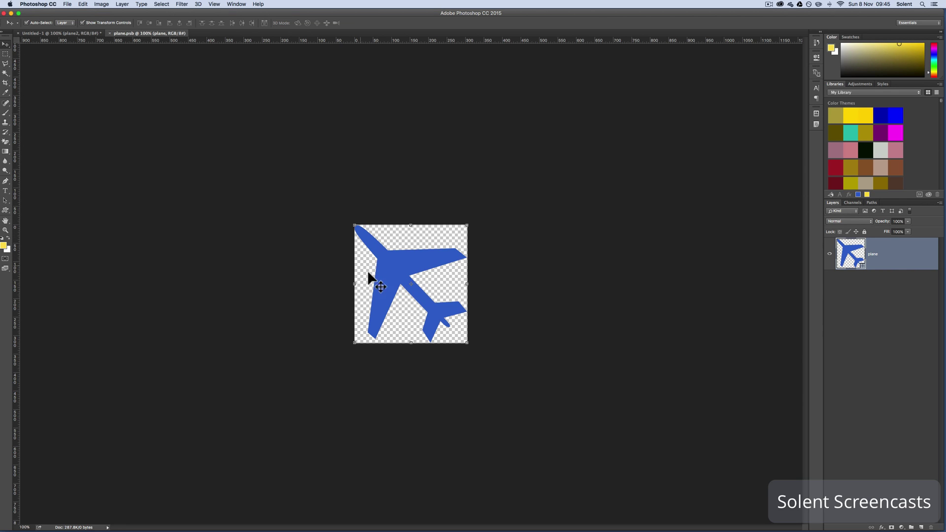
Change the plane shape's fill to red and save plane.psb back into the layout.
{"action": "left_click", "coordinate": [5, 211]}
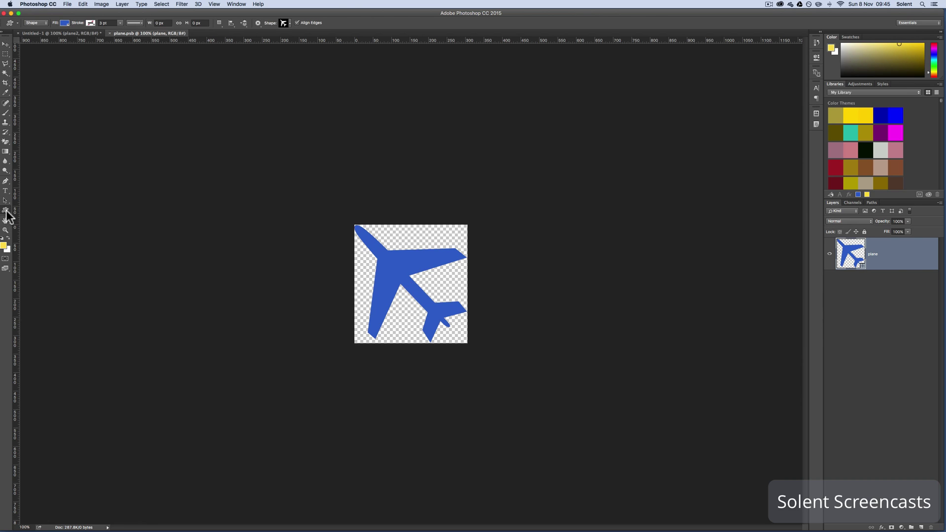
{"action": "left_click", "coordinate": [65, 22]}
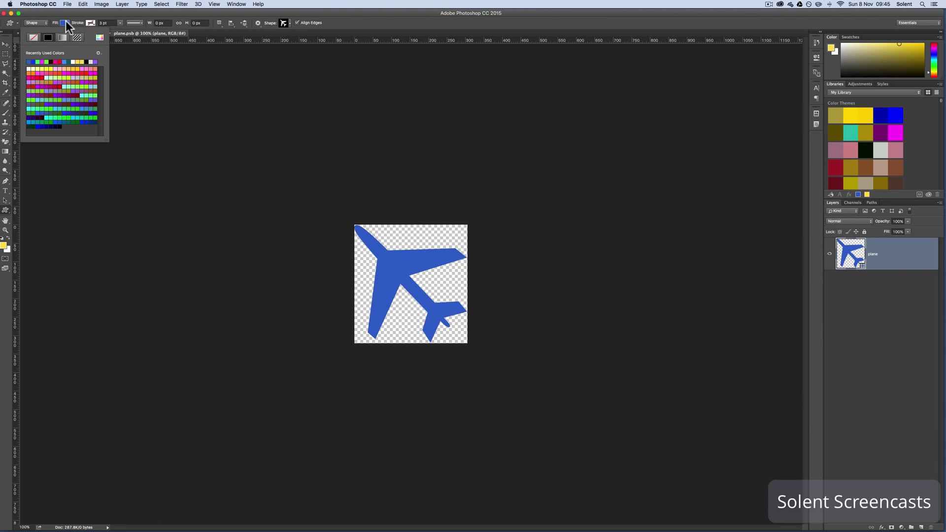
{"action": "left_click", "coordinate": [39, 77]}
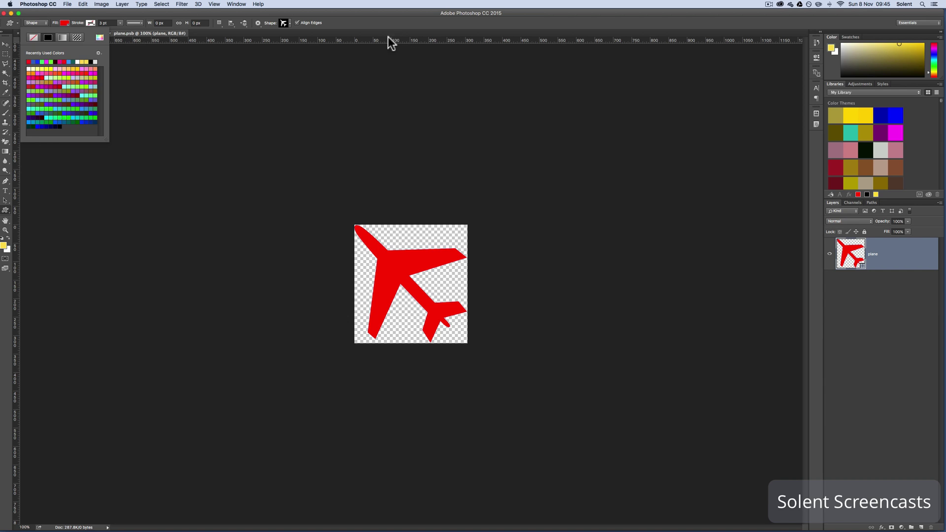
{"action": "left_click", "coordinate": [300, 18]}
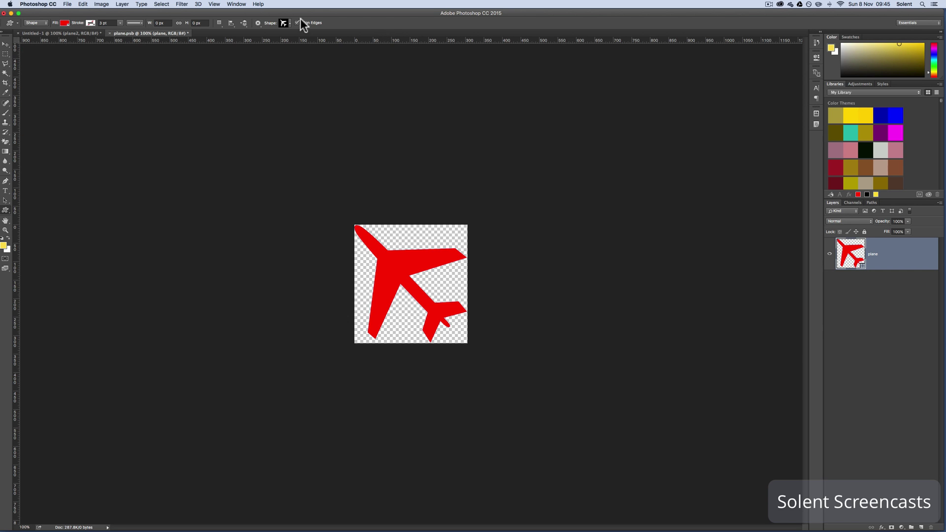
{"action": "left_click", "coordinate": [110, 33]}
{"action": "left_click", "coordinate": [534, 171]}
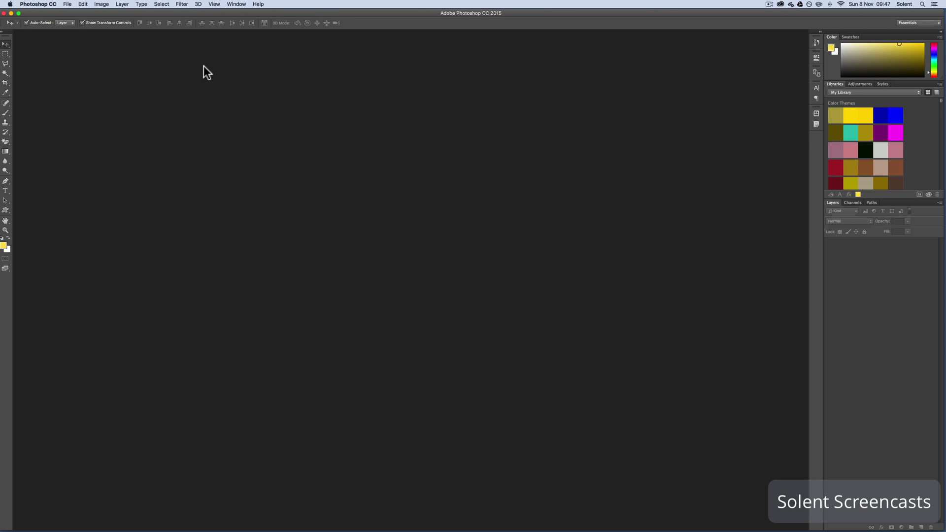
Create a new artboard document sized iPhone 5 (640 × 1136).
{"action": "left_click", "coordinate": [67, 4]}
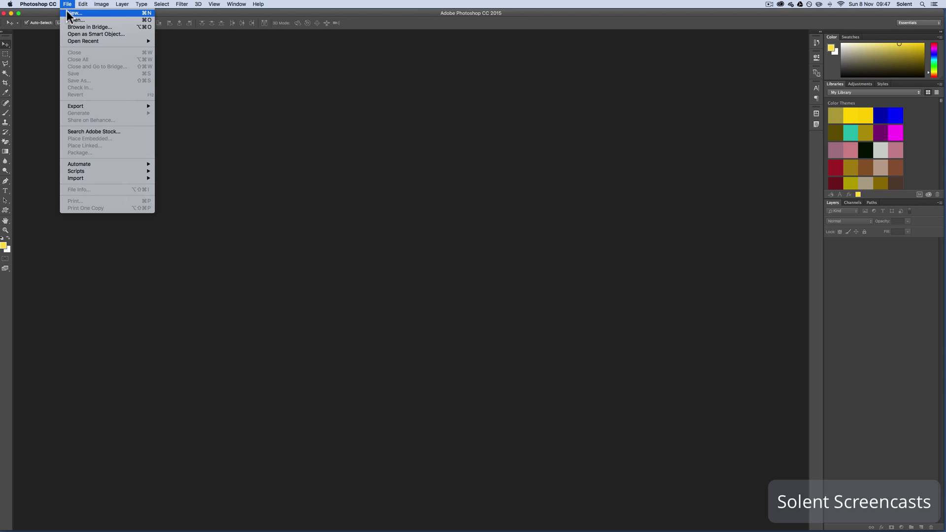
{"action": "left_click", "coordinate": [67, 12]}
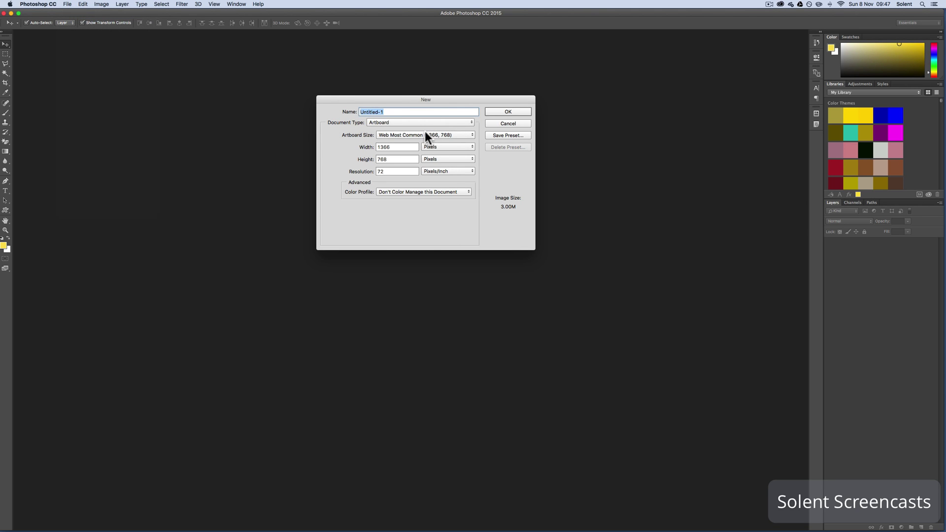
{"action": "left_click", "coordinate": [426, 135]}
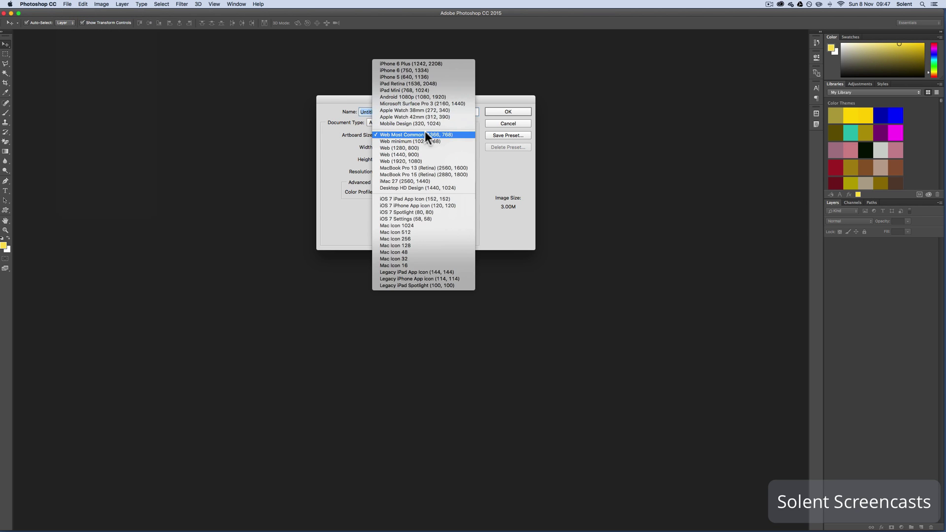
{"action": "left_click", "coordinate": [443, 77]}
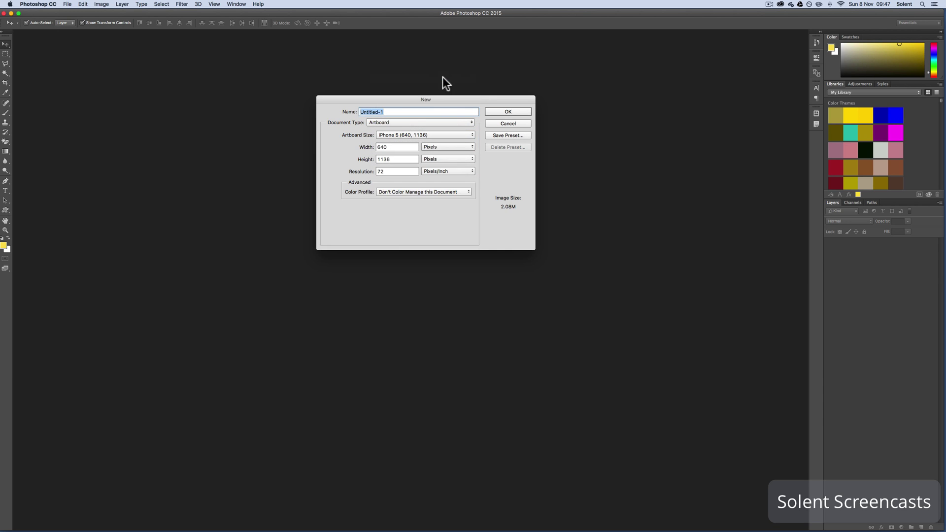
{"action": "left_click", "coordinate": [509, 112]}
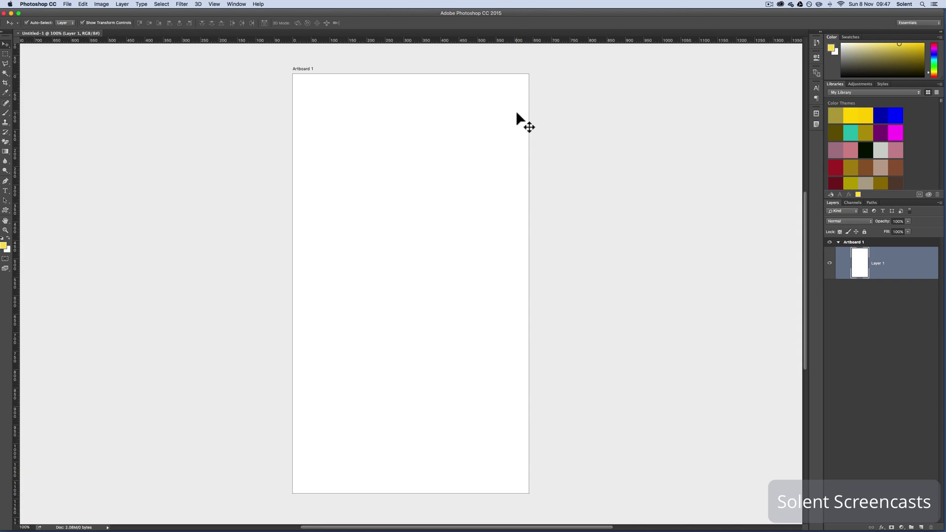
Set the pasteboard colour to Dark Gray and select Artboard 1.
{"action": "right_click", "coordinate": [640, 149]}
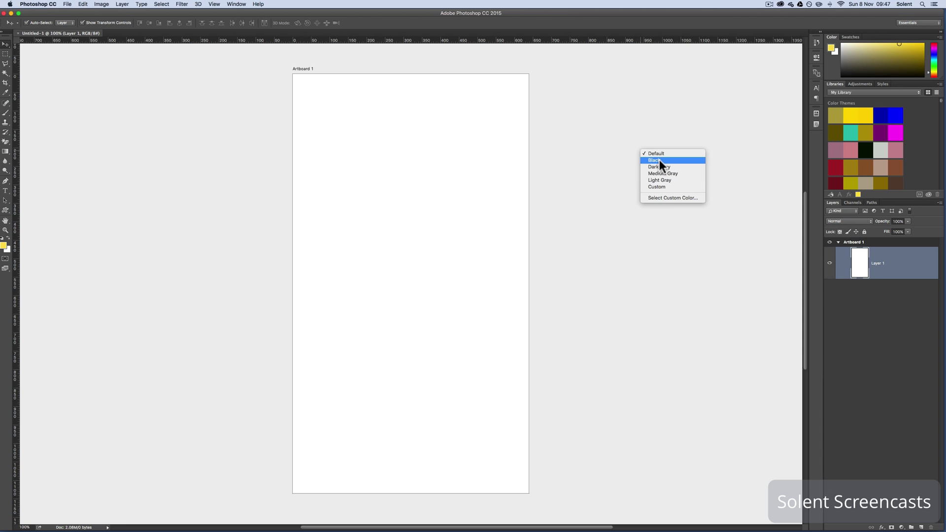
{"action": "left_click", "coordinate": [660, 166]}
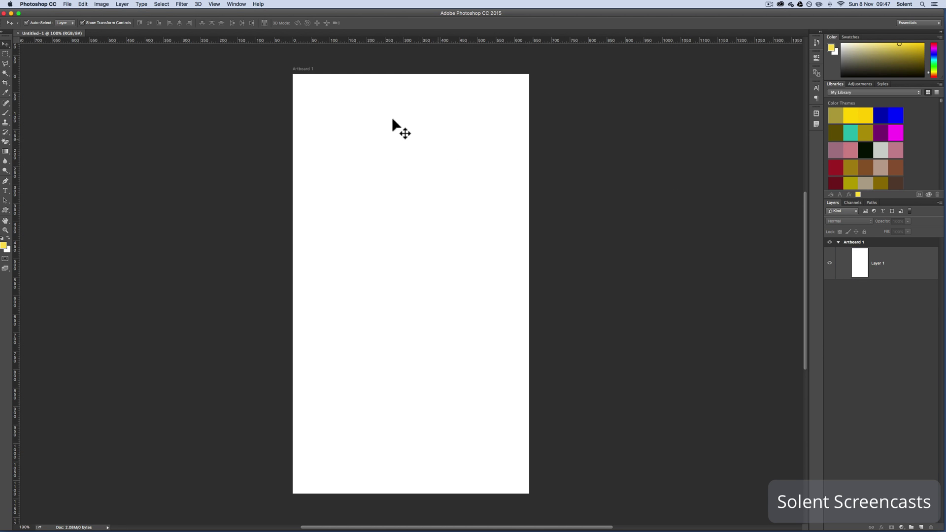
{"action": "scroll", "coordinate": [574, 161], "scroll_direction": "right", "scroll_amount": 10}
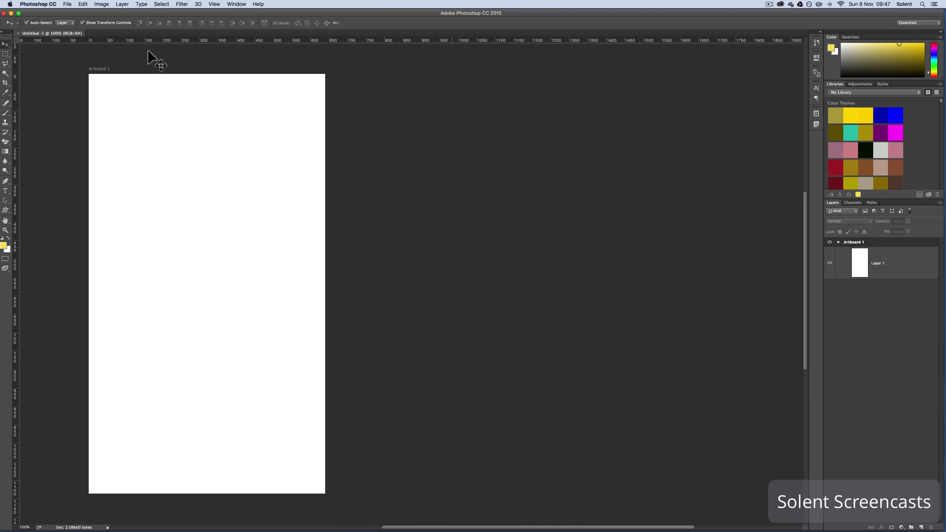
{"action": "left_click", "coordinate": [100, 72]}
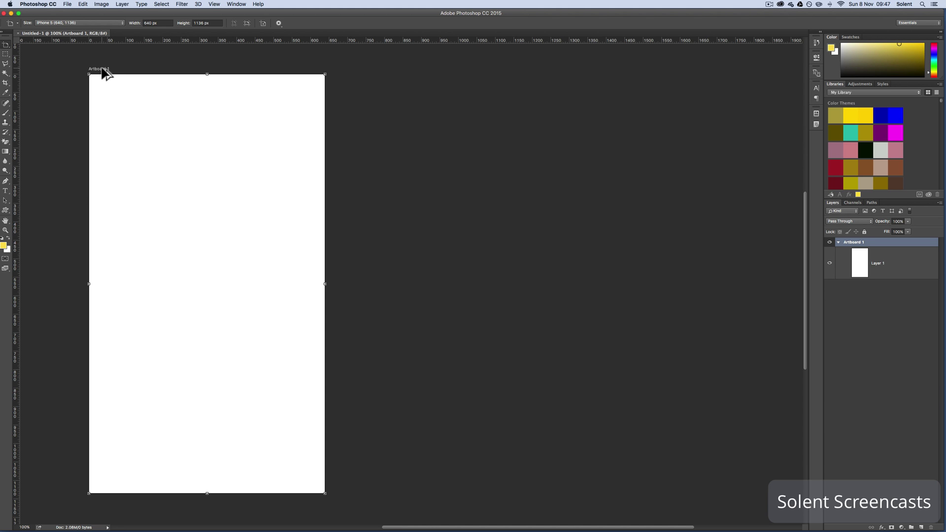
Alt-drag Artboard 1 to the right to create a duplicate artboard.
{"action": "left_click", "coordinate": [100, 70]}
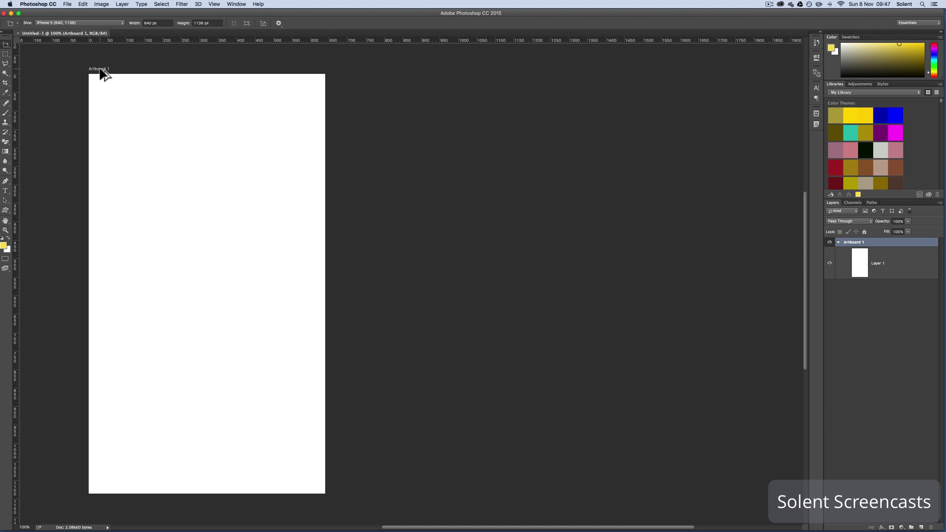
{"action": "left_click_drag", "start_coordinate": [100, 69], "coordinate": [363, 74]}
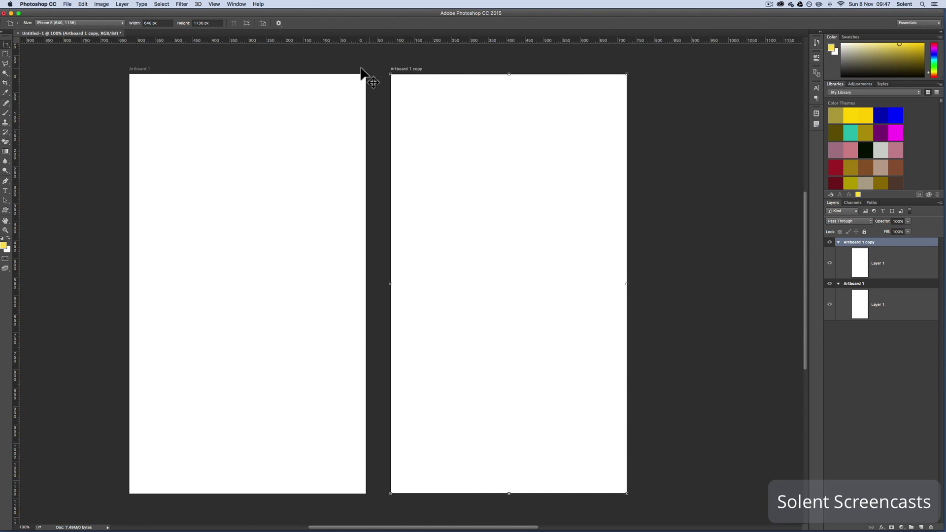
{"action": "left_click", "coordinate": [151, 72]}
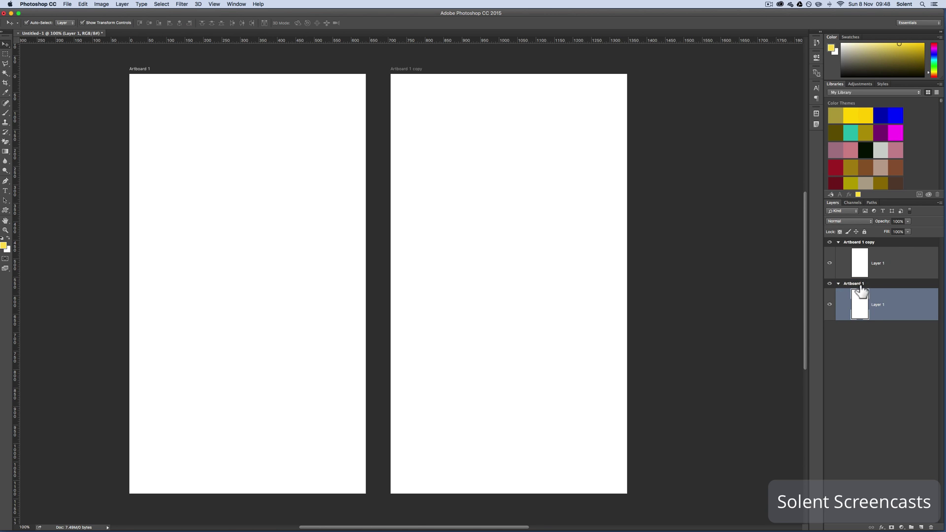
Rename the original artboard Home and the copy Info.
{"action": "double_click", "coordinate": [861, 285]}
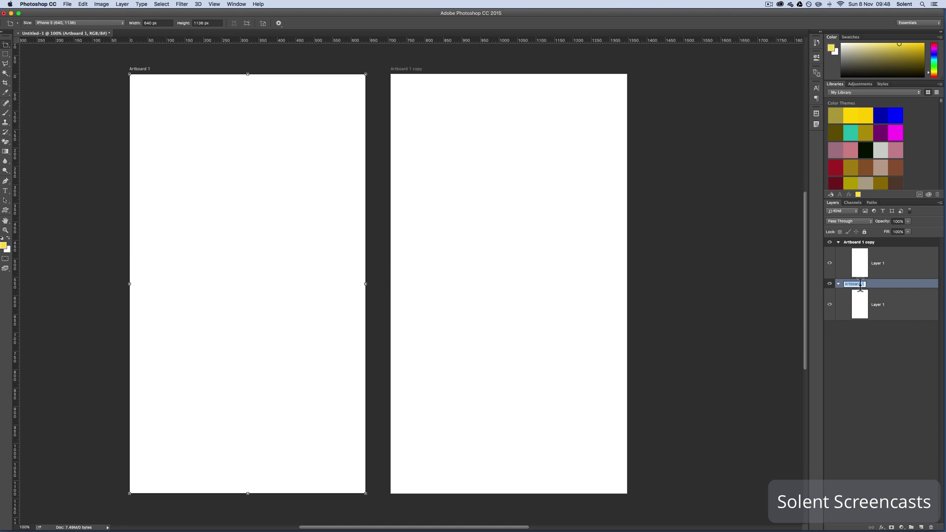
{"action": "type", "text": "Home"}
{"action": "double_click", "coordinate": [867, 243]}
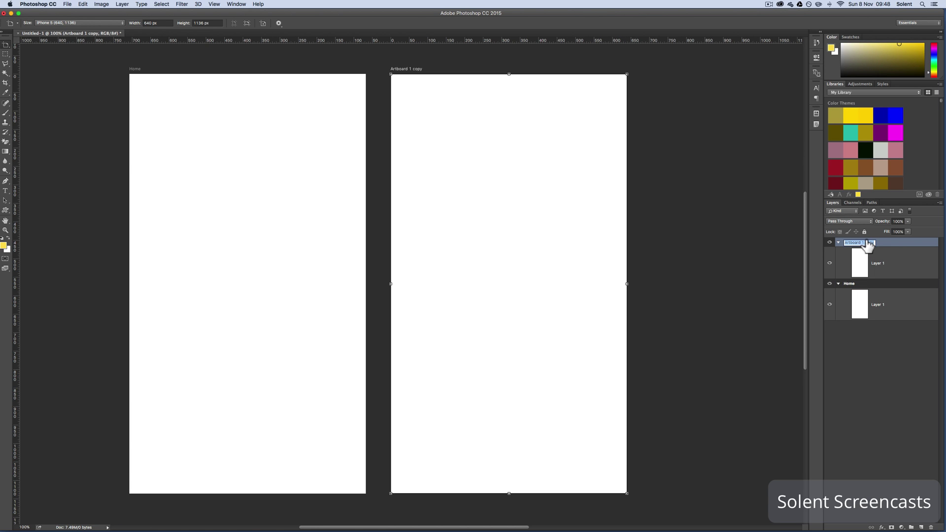
{"action": "type", "text": "P"}
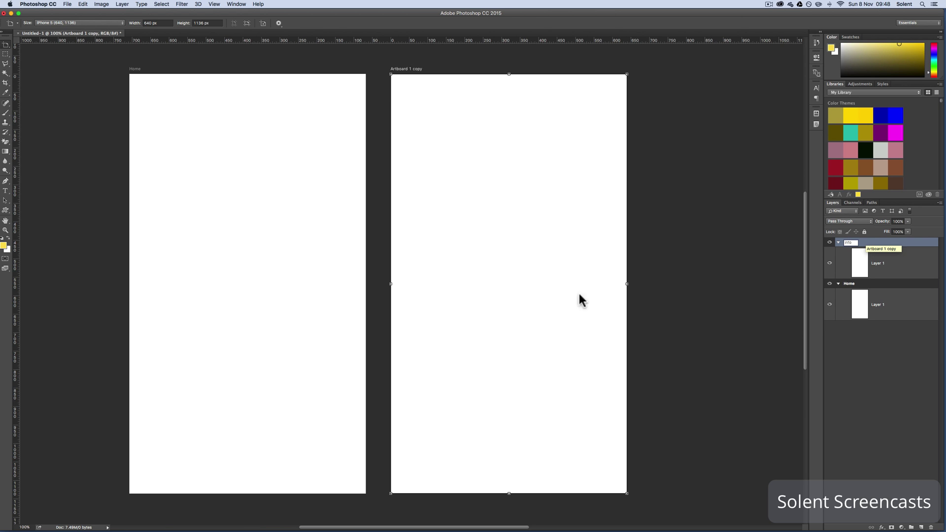
{"action": "key", "text": "Return"}
{"action": "key", "text": "v"}
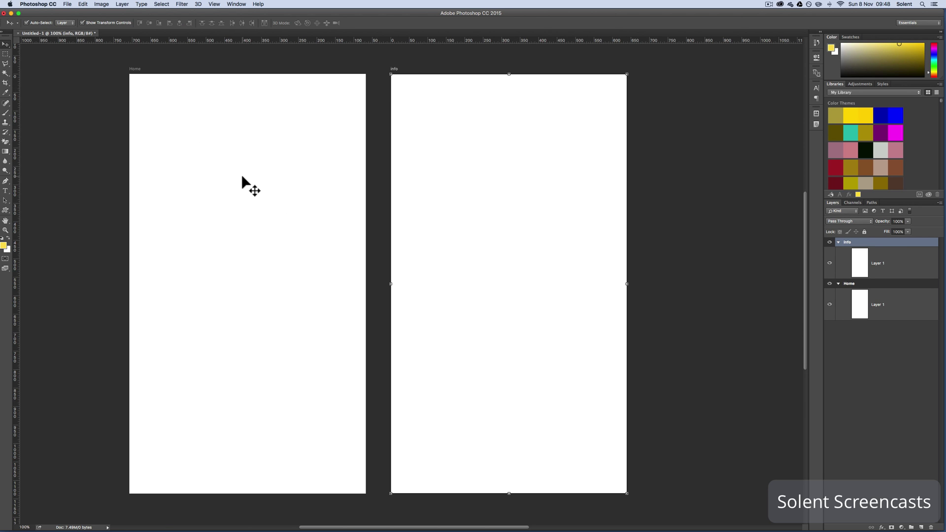
{"action": "left_click", "coordinate": [245, 167]}
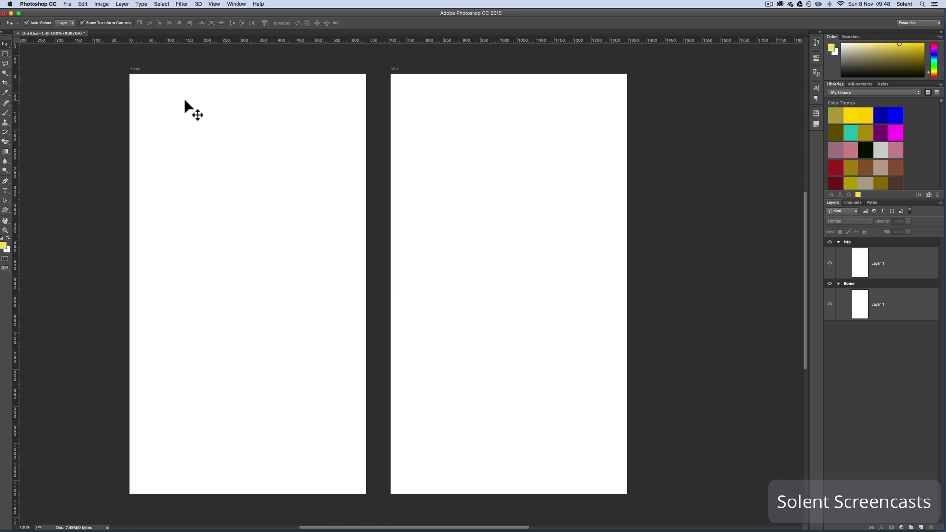
Draw a 640 × 99 px magenta rectangle across the top of the Home artboard.
{"action": "left_click", "coordinate": [5, 212]}
{"action": "left_click", "coordinate": [5, 212]}
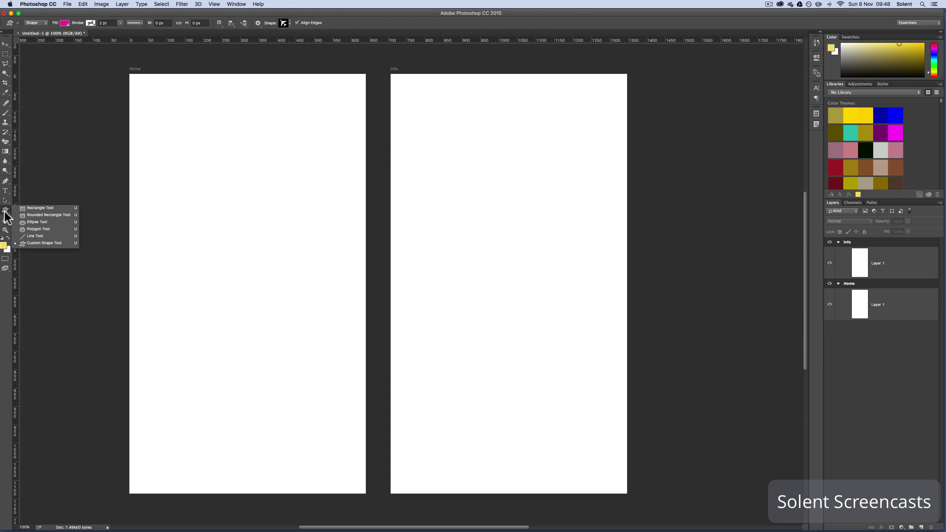
{"action": "left_click", "coordinate": [30, 208]}
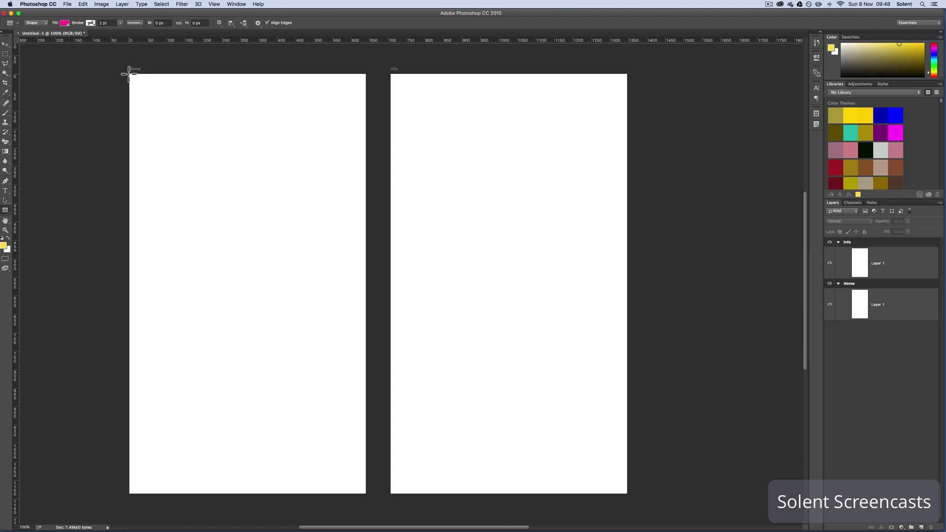
{"action": "left_click_drag", "start_coordinate": [129, 74], "coordinate": [365, 93]}
{"action": "key", "text": "v"}
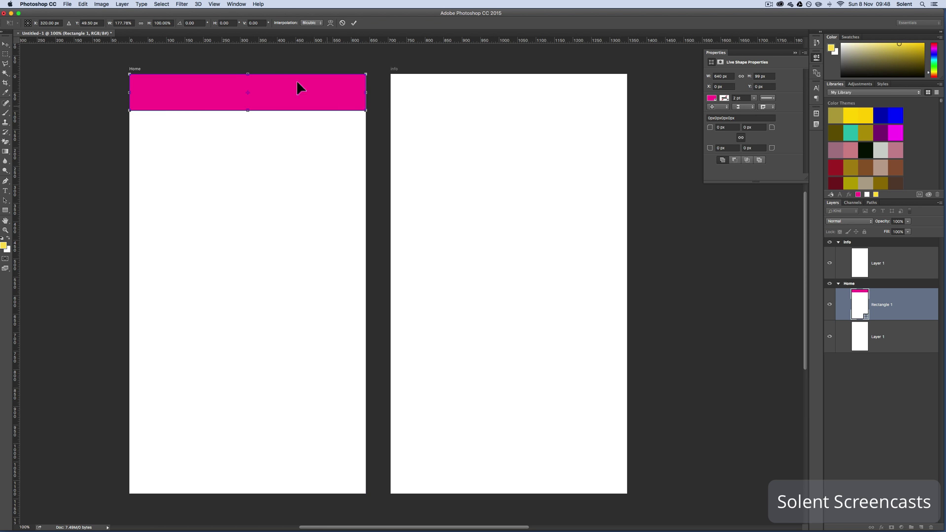
{"action": "left_click", "coordinate": [354, 23]}
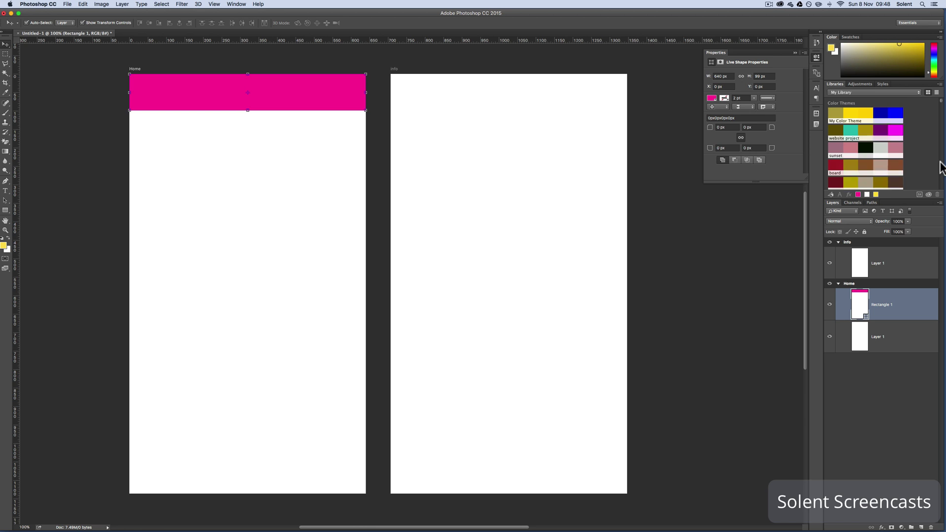
Place the Libraries 'menu' graphic on Home, scaled to a small icon at the header's right end.
{"action": "scroll", "coordinate": [939, 163], "scroll_direction": "down", "scroll_amount": 3}
{"action": "scroll", "coordinate": [941, 163], "scroll_direction": "down", "scroll_amount": 10}
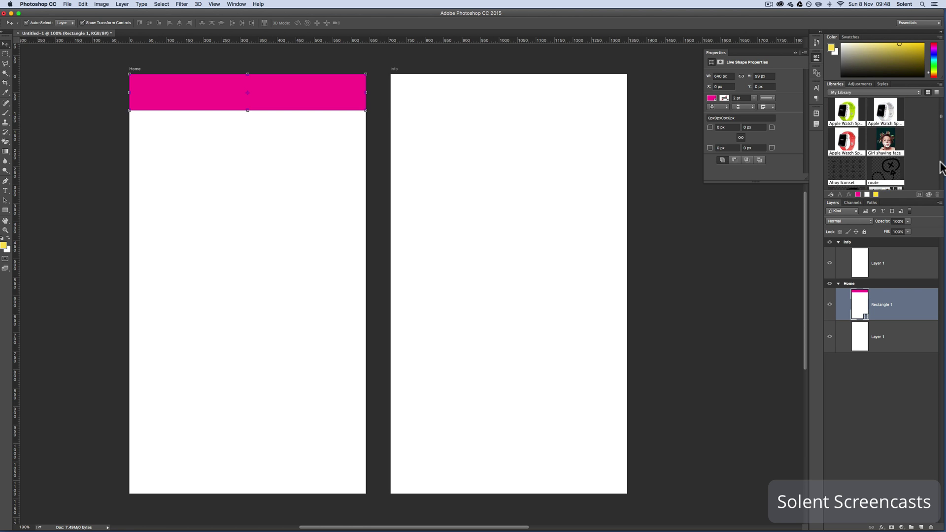
{"action": "scroll", "coordinate": [941, 168], "scroll_direction": "down", "scroll_amount": 3}
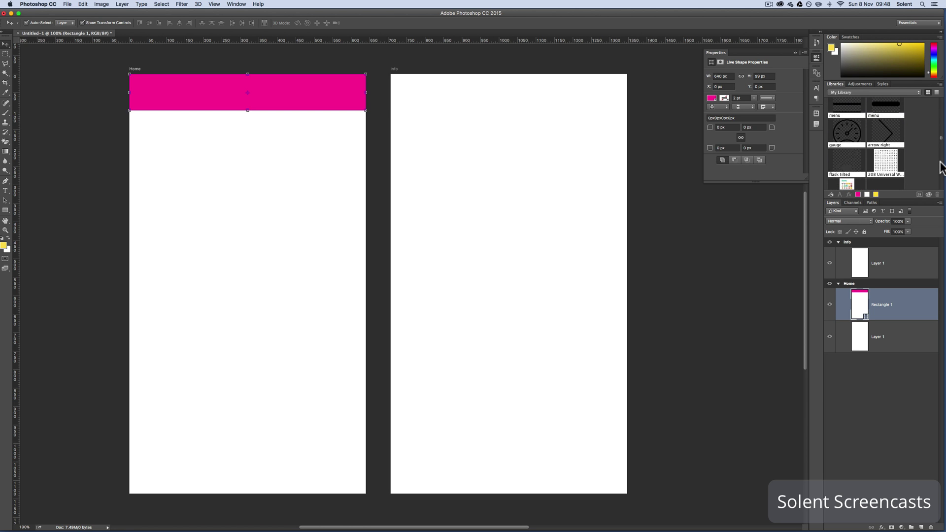
{"action": "scroll", "coordinate": [941, 166], "scroll_direction": "up", "scroll_amount": 2}
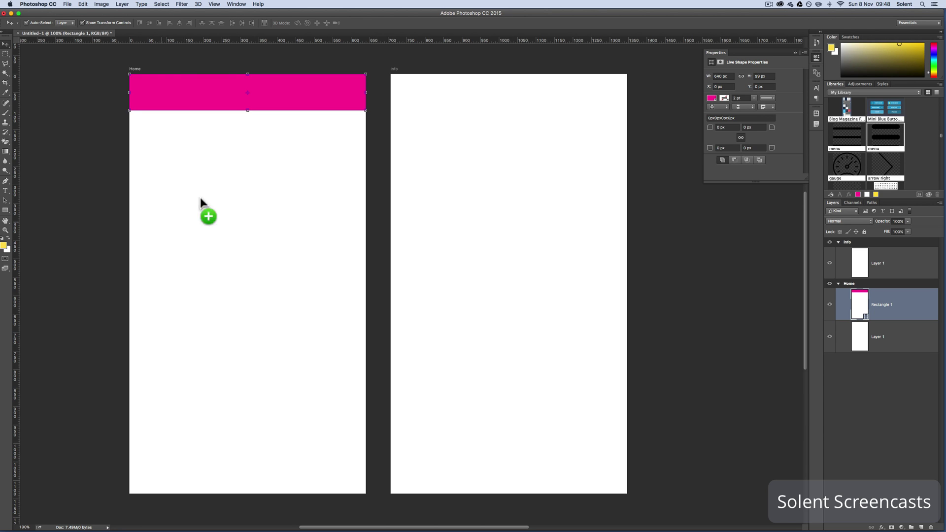
{"action": "left_click_drag", "start_coordinate": [200, 197], "coordinate": [229, 182]}
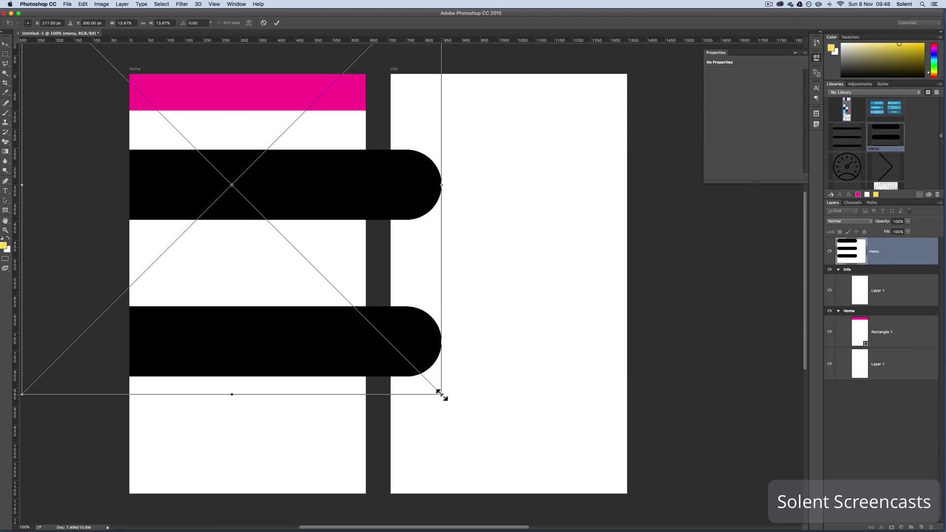
{"action": "left_click_drag", "start_coordinate": [442, 396], "coordinate": [342, 289]}
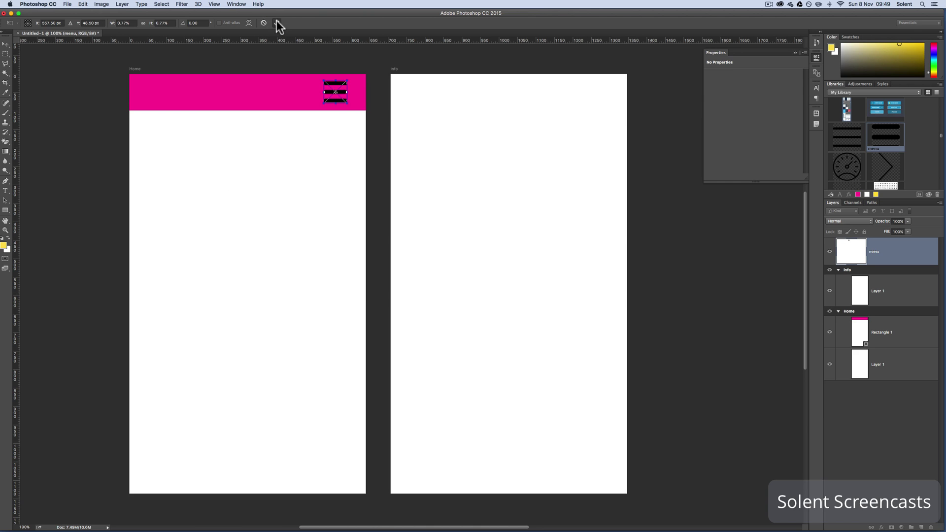
{"action": "left_click", "coordinate": [277, 22]}
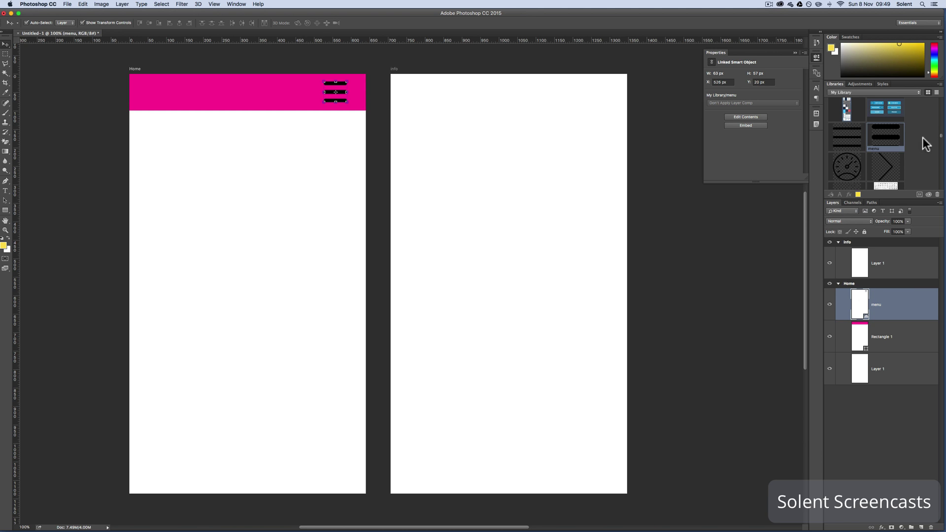
{"action": "scroll", "coordinate": [925, 165], "scroll_direction": "down", "scroll_amount": 3}
{"action": "scroll", "coordinate": [928, 167], "scroll_direction": "down", "scroll_amount": 3}
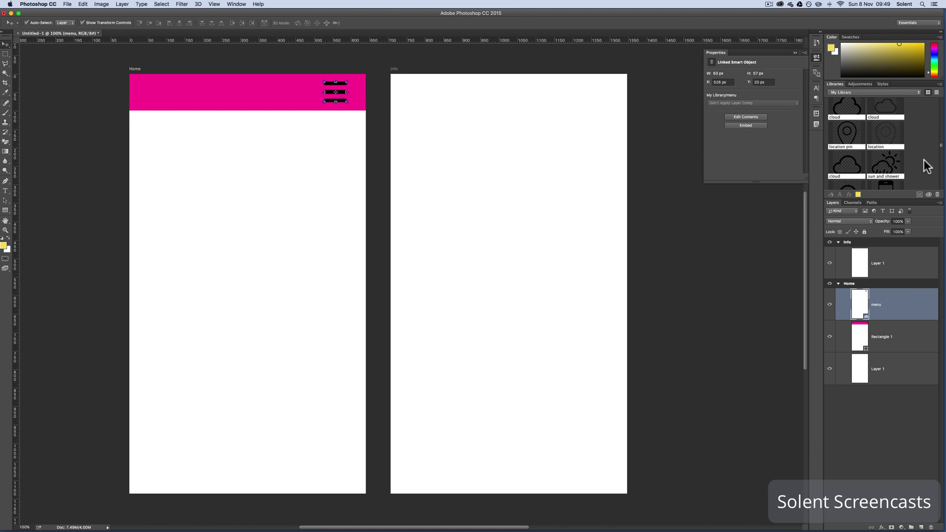
{"action": "scroll", "coordinate": [927, 166], "scroll_direction": "down", "scroll_amount": 3}
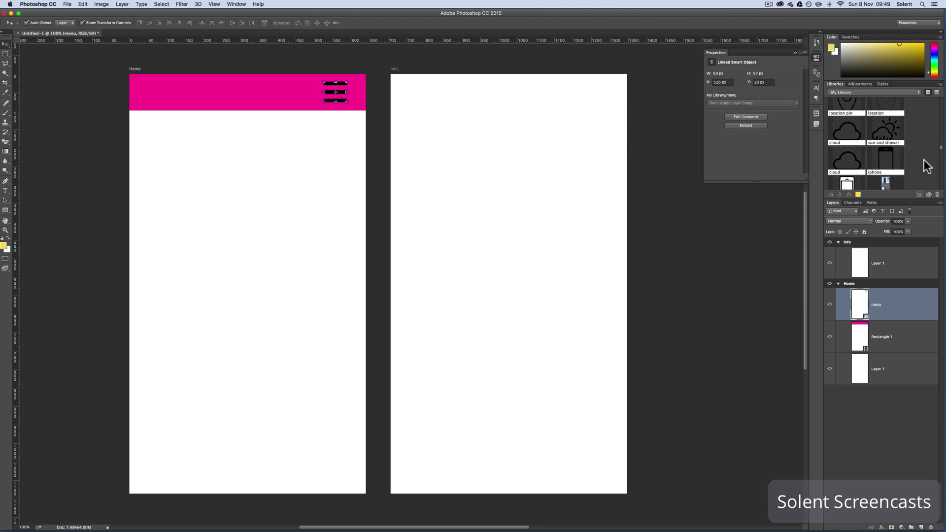
{"action": "scroll", "coordinate": [927, 166], "scroll_direction": "down", "scroll_amount": 5}
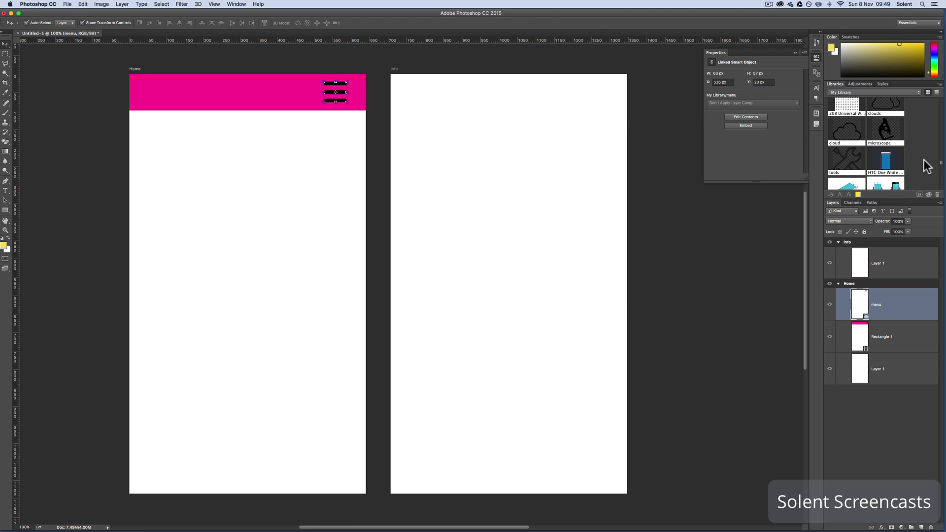
{"action": "scroll", "coordinate": [927, 166], "scroll_direction": "down", "scroll_amount": 5}
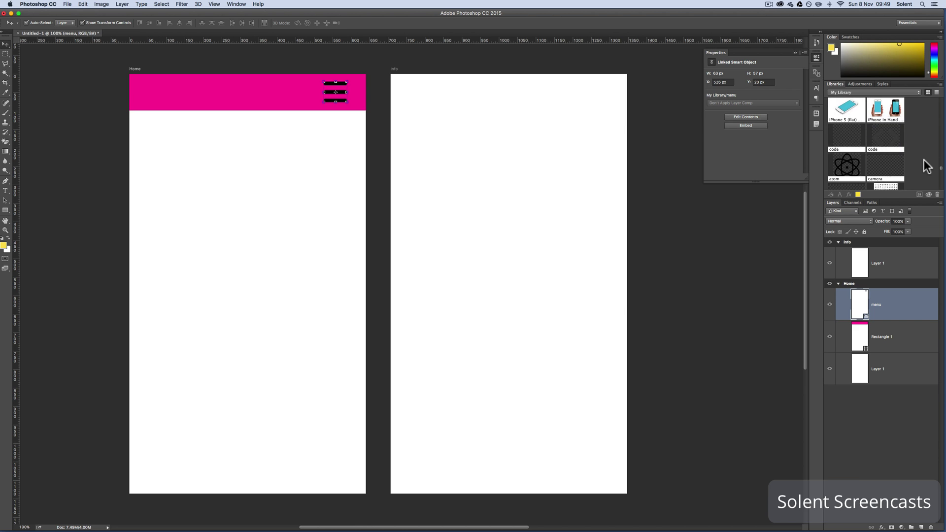
Place the Libraries 'atom' graphic as a small icon at the header's left, nudged down 1 px.
{"action": "left_click_drag", "start_coordinate": [809, 135], "coordinate": [227, 124]}
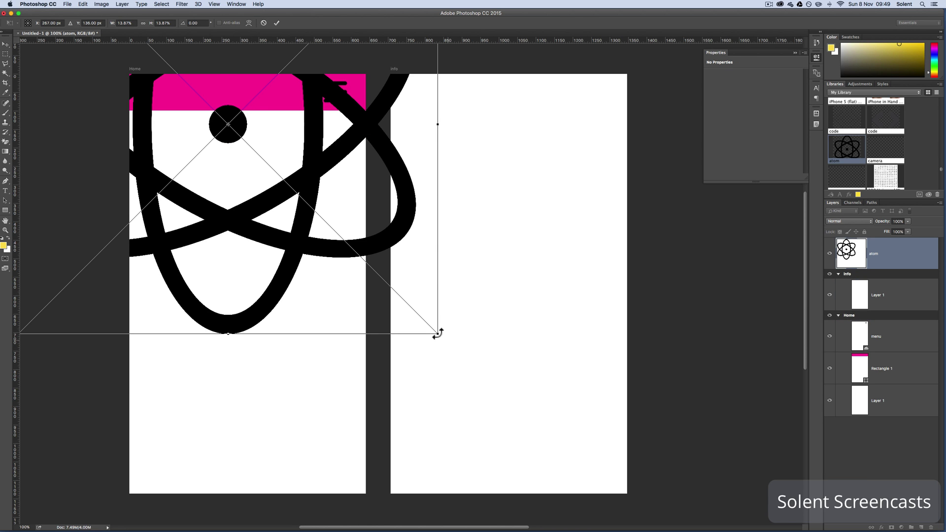
{"action": "left_click_drag", "start_coordinate": [334, 231], "coordinate": [161, 101]}
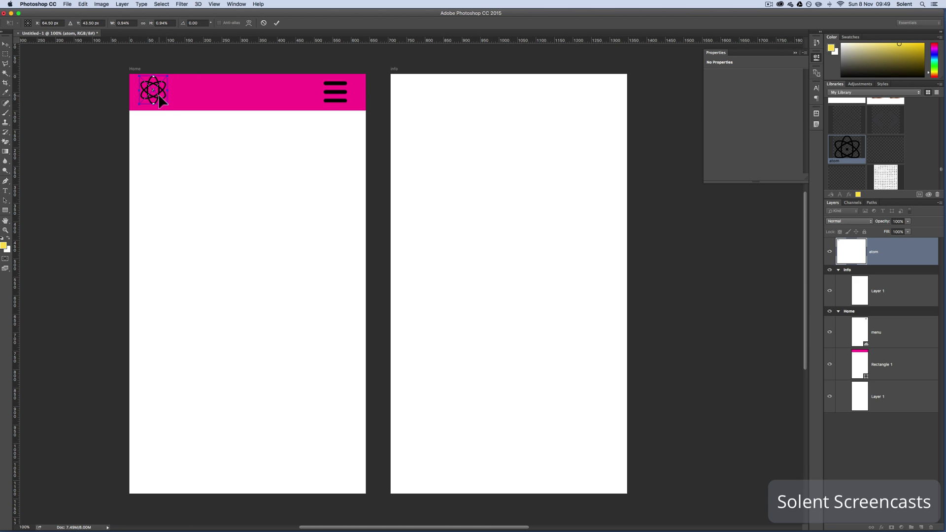
{"action": "key", "text": "Return"}
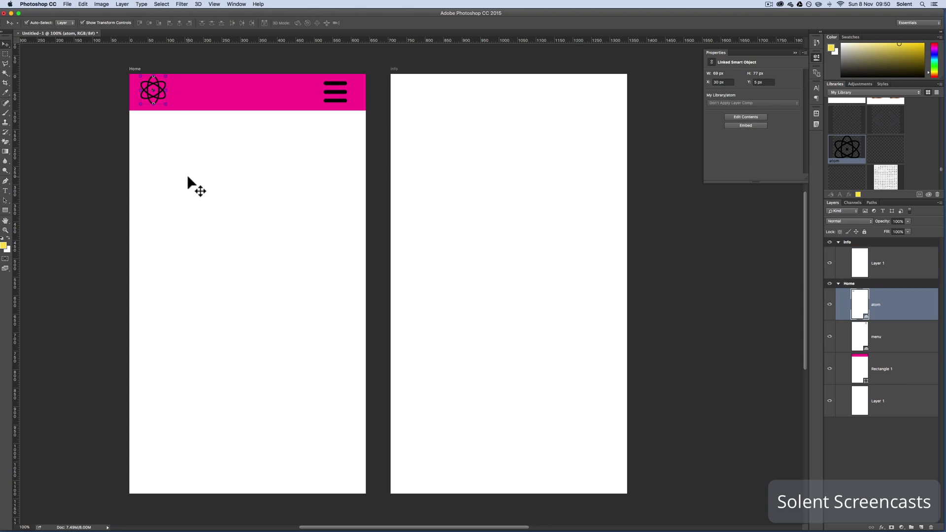
{"action": "left_click", "coordinate": [152, 90]}
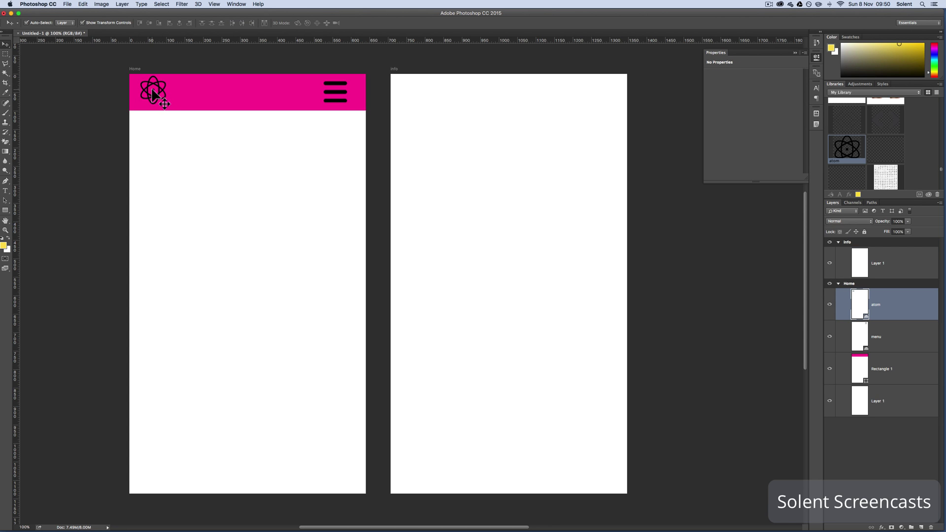
{"action": "key", "text": "Down"}
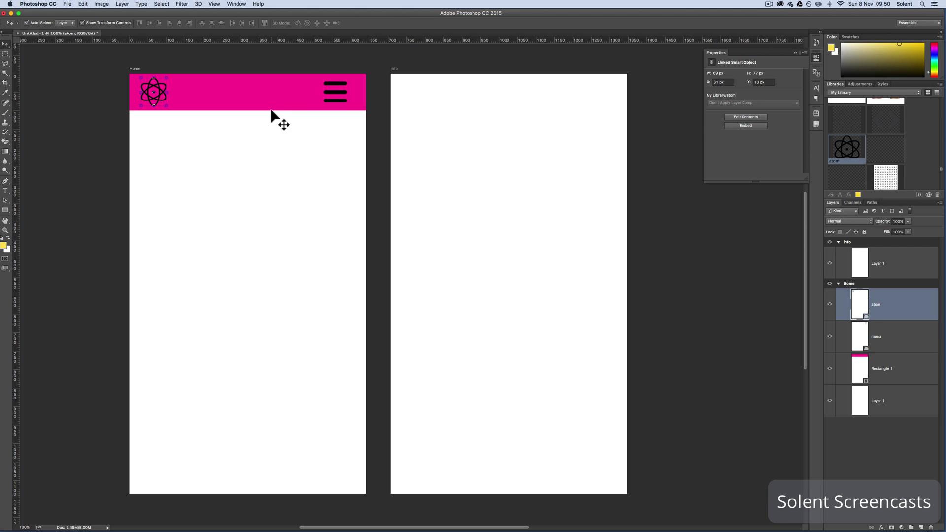
Combine the atom, menu and Rectangle 1 layers into one embedded smart object.
{"action": "left_click", "coordinate": [335, 101], "text": "shift"}
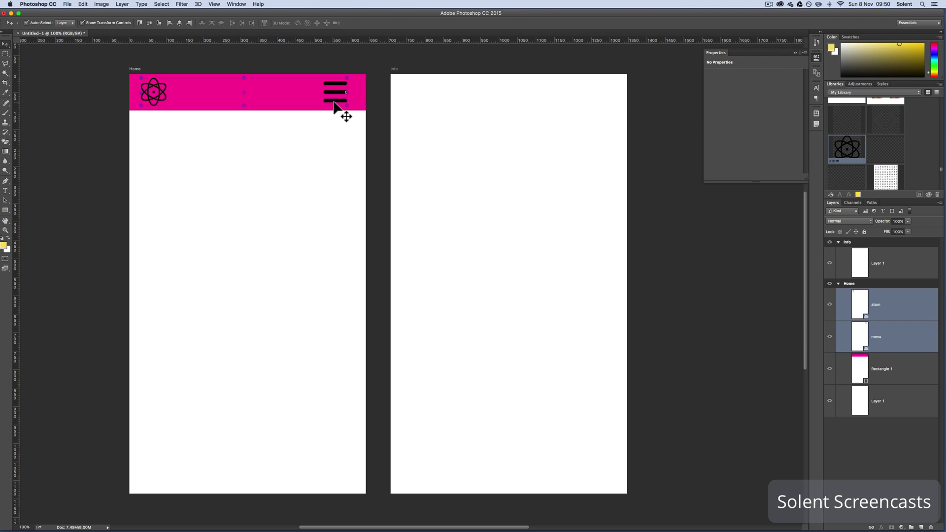
{"action": "right_click", "coordinate": [362, 97]}
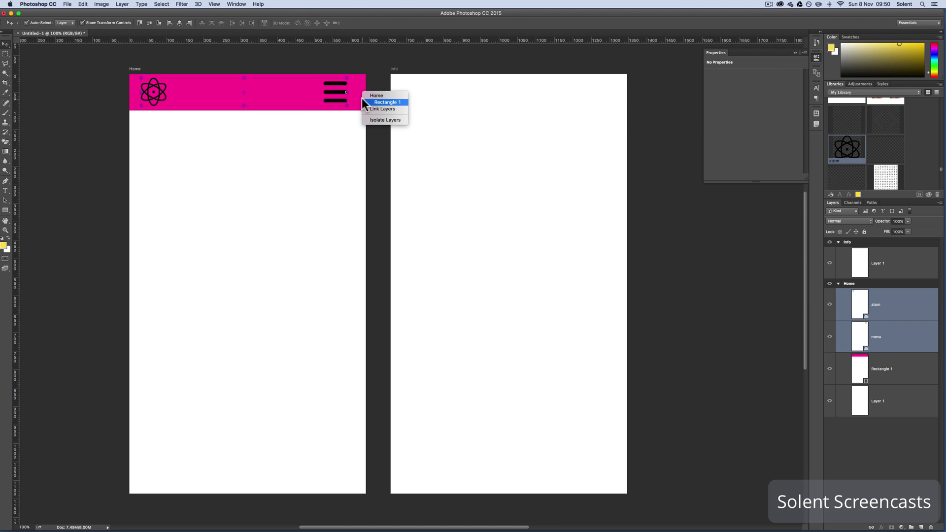
{"action": "left_click", "coordinate": [360, 88]}
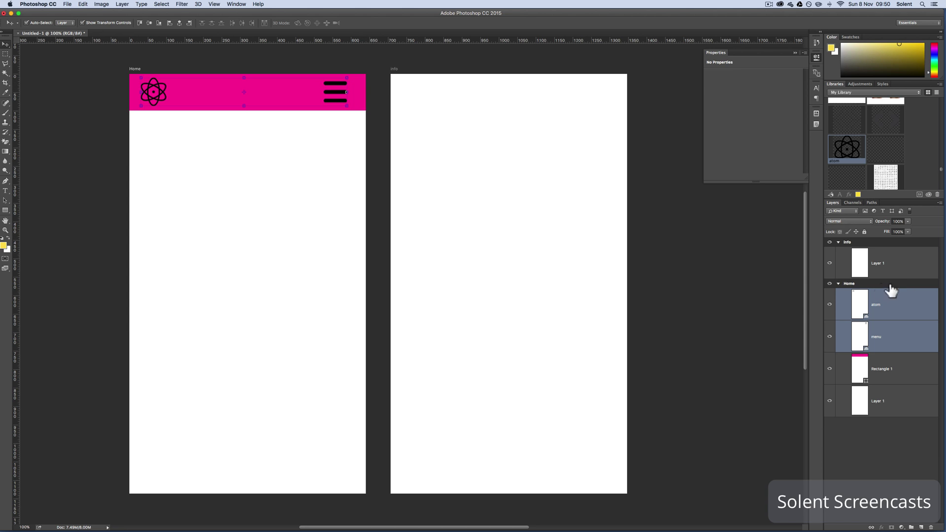
{"action": "left_click", "coordinate": [866, 371], "text": "shift"}
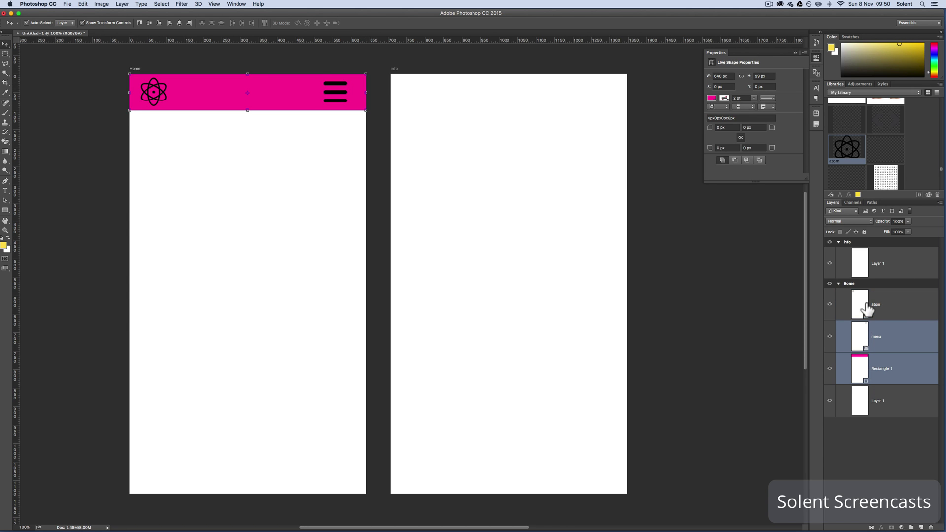
{"action": "left_click", "coordinate": [866, 308]}
{"action": "left_click", "coordinate": [860, 370], "text": "shift"}
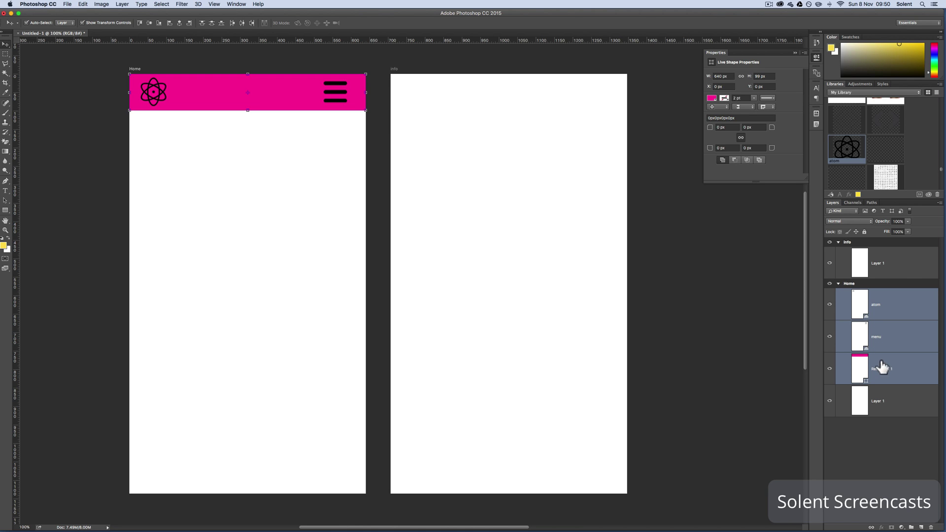
{"action": "right_click", "coordinate": [908, 309]}
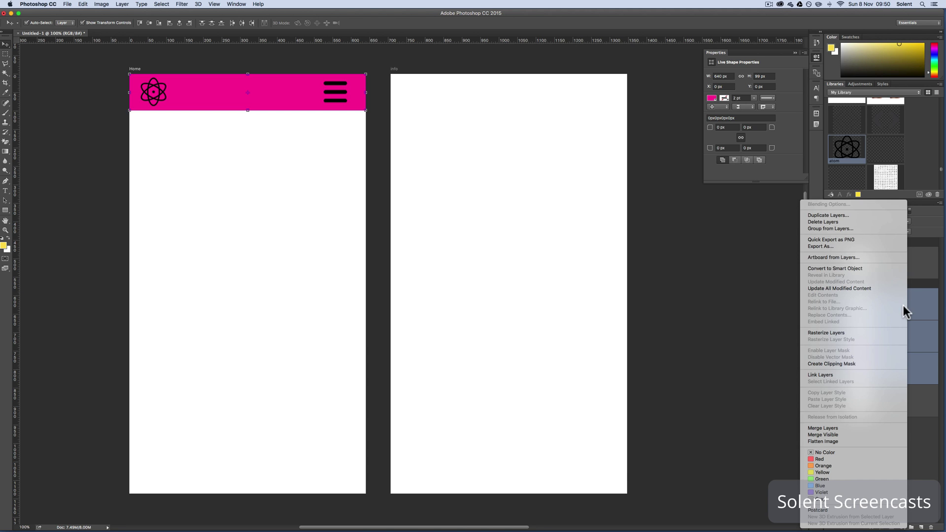
{"action": "left_click", "coordinate": [841, 268]}
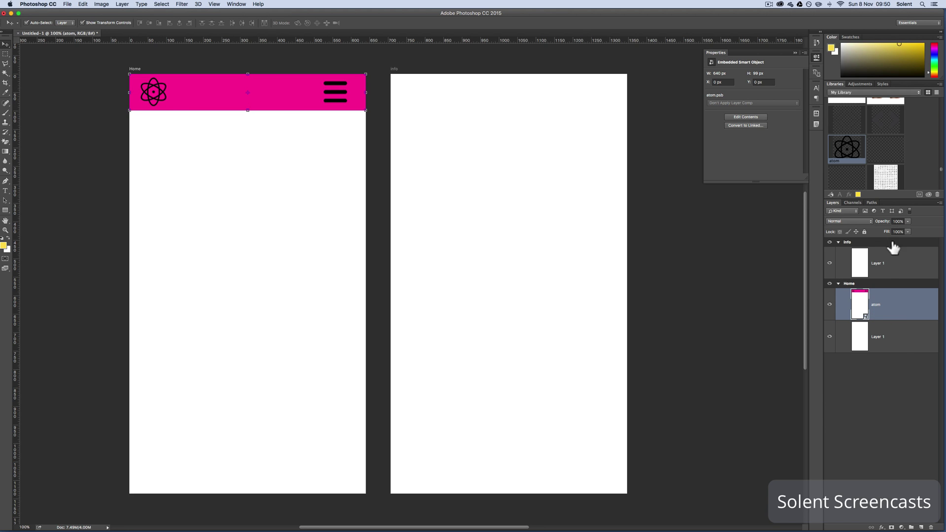
Rename the atom smart object layer to menubar, fixing the 'munubar' typo.
{"action": "double_click", "coordinate": [877, 305]}
{"action": "double_click", "coordinate": [881, 305]}
{"action": "left_click", "coordinate": [884, 305]}
{"action": "left_click", "coordinate": [858, 309]}
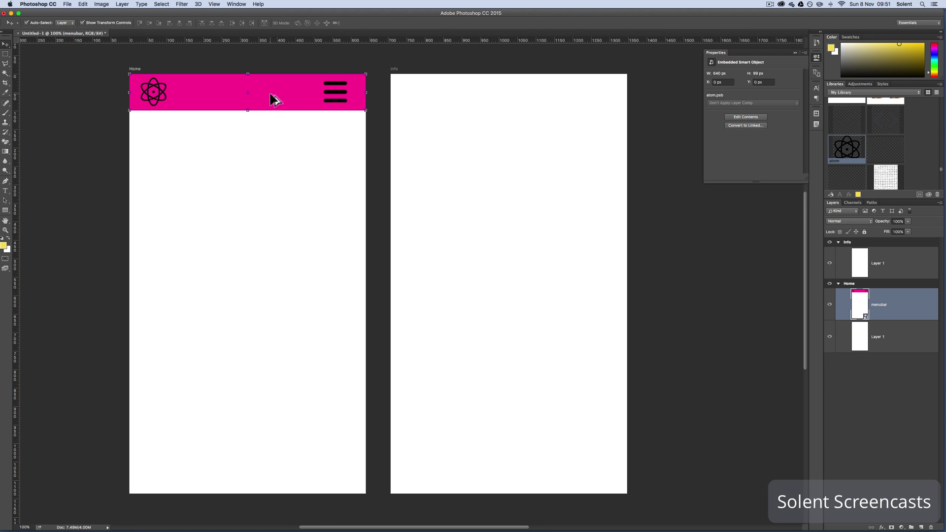
Alt-drag a copy onto the top of the Info artboard and rename it menubar.
{"action": "left_click_drag", "start_coordinate": [275, 98], "coordinate": [532, 92]}
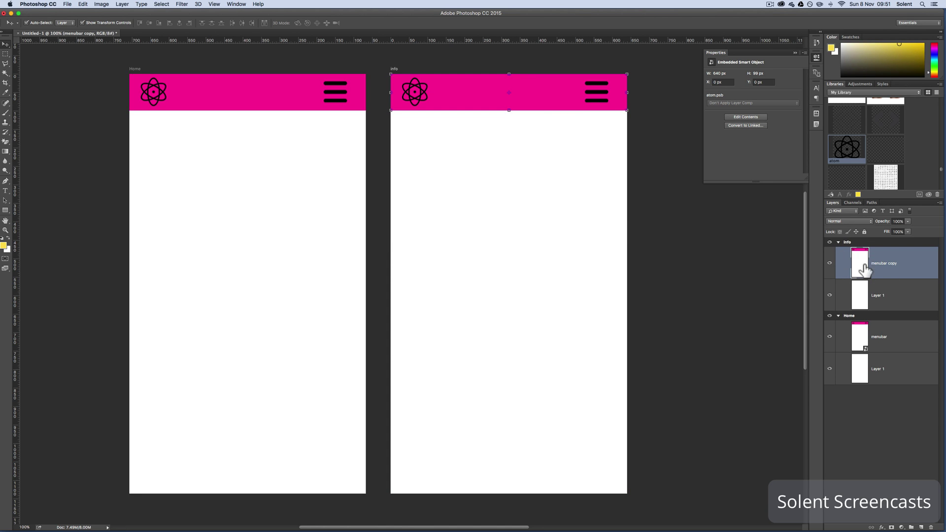
{"action": "double_click", "coordinate": [883, 263]}
{"action": "left_click_drag", "start_coordinate": [890, 263], "coordinate": [906, 266]}
{"action": "key", "text": "Return"}
In atom.psb, fill the background Rectangle 1 lime green, then save and close it.
{"action": "double_click", "coordinate": [859, 266]}
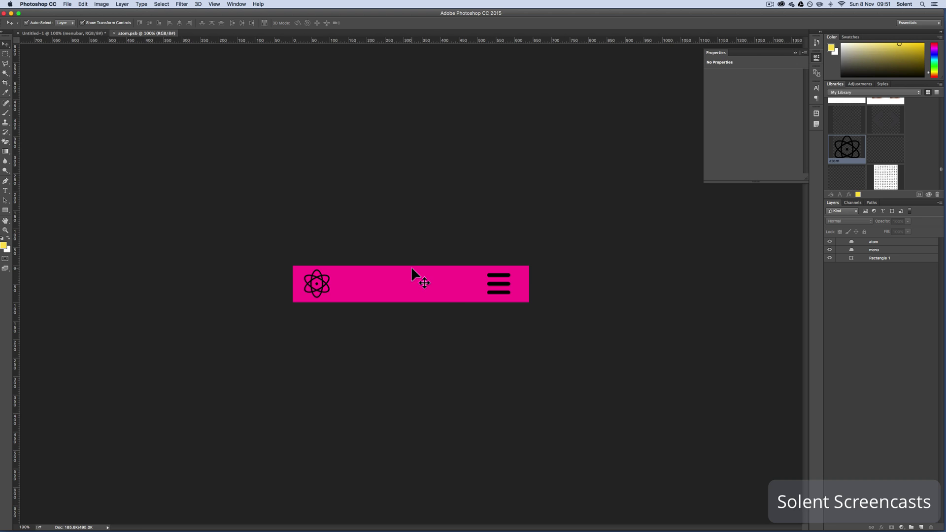
{"action": "left_click", "coordinate": [444, 289]}
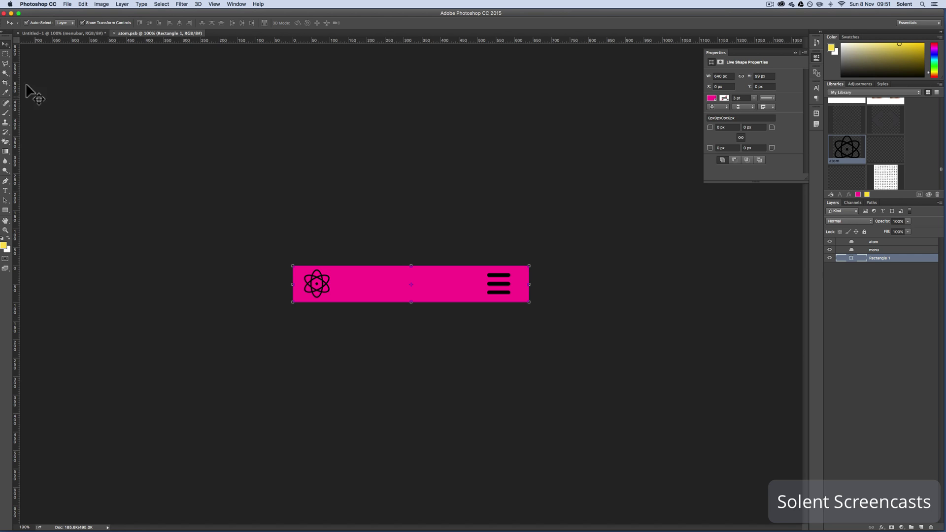
{"action": "left_click", "coordinate": [6, 211]}
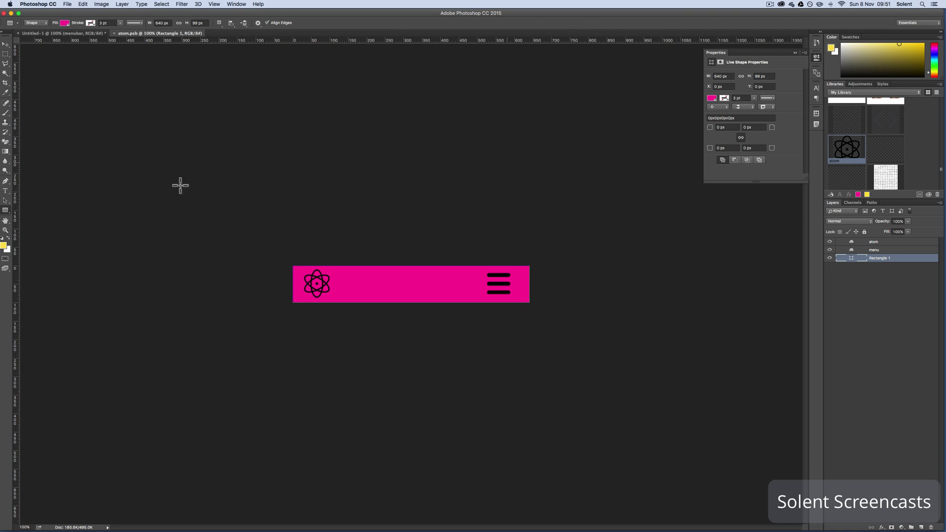
{"action": "left_click", "coordinate": [6, 202]}
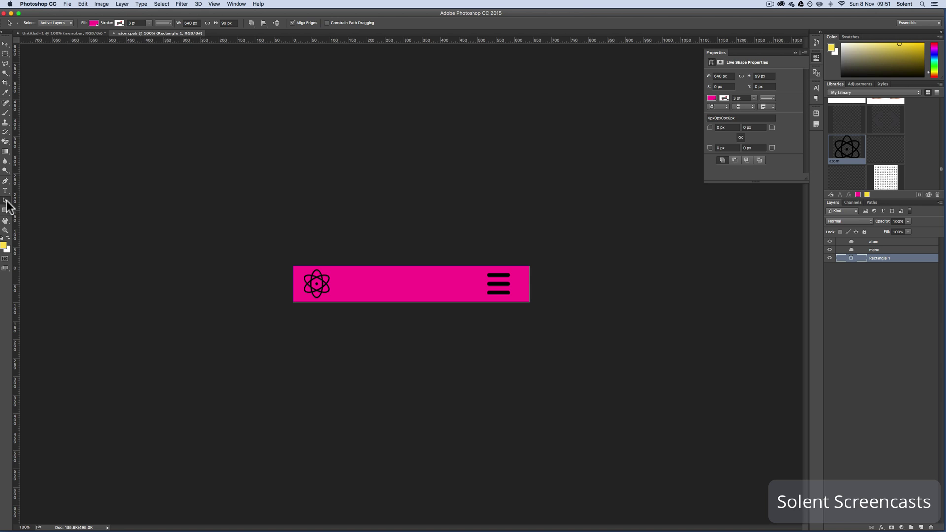
{"action": "left_click", "coordinate": [6, 200]}
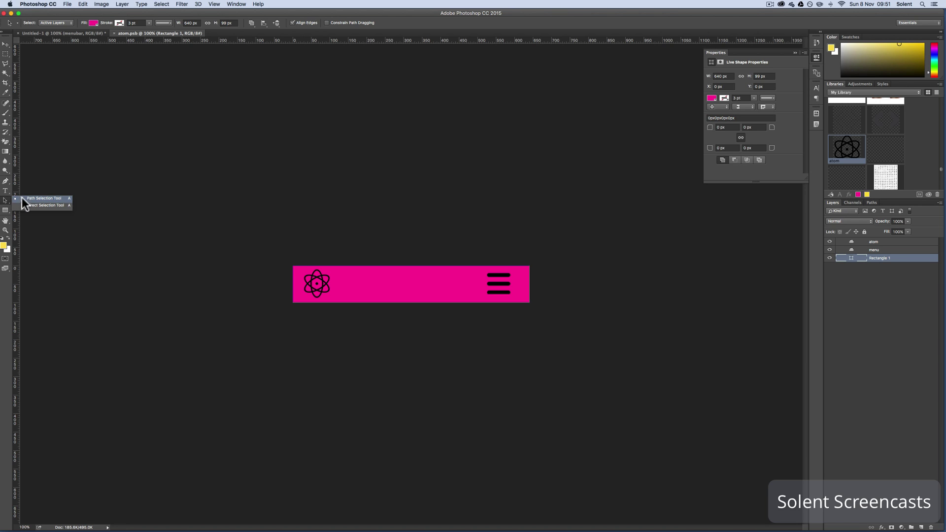
{"action": "left_click", "coordinate": [23, 198]}
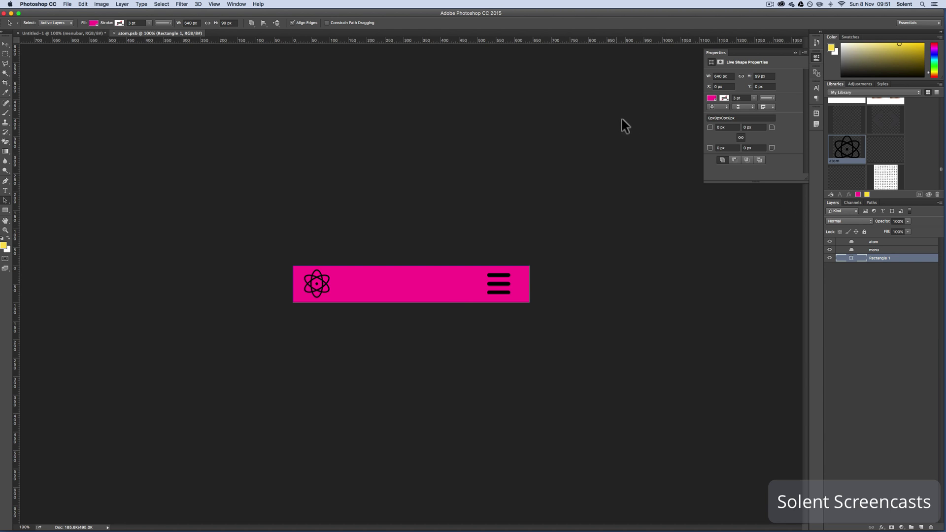
{"action": "left_click", "coordinate": [713, 98]}
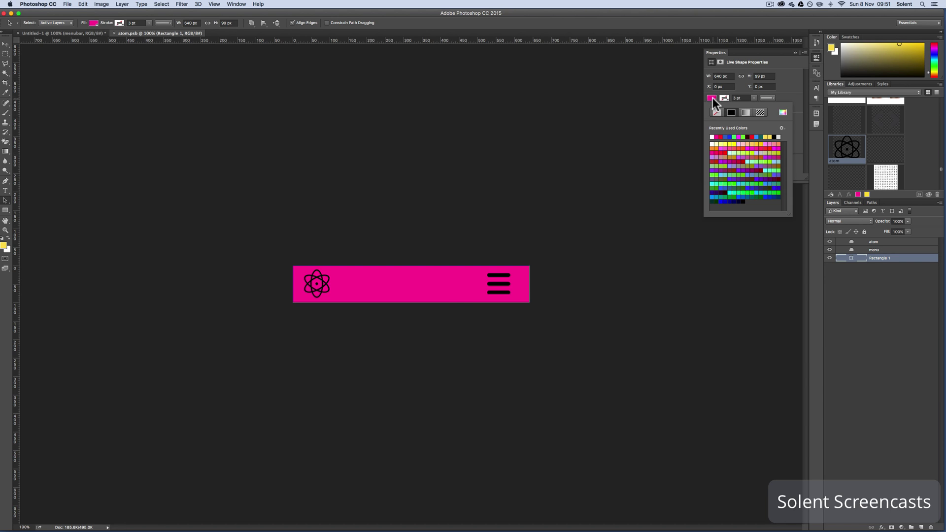
{"action": "left_click", "coordinate": [756, 152]}
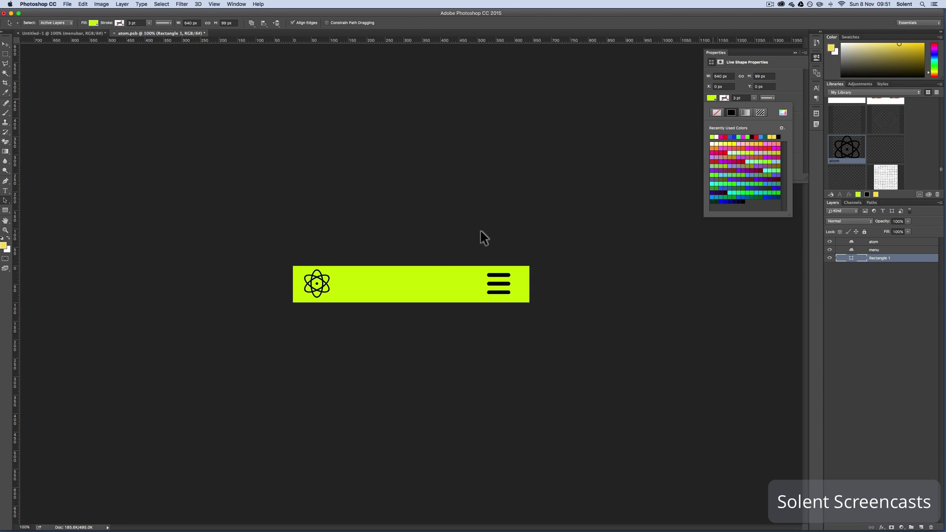
{"action": "left_click", "coordinate": [114, 33]}
{"action": "left_click", "coordinate": [528, 170]}
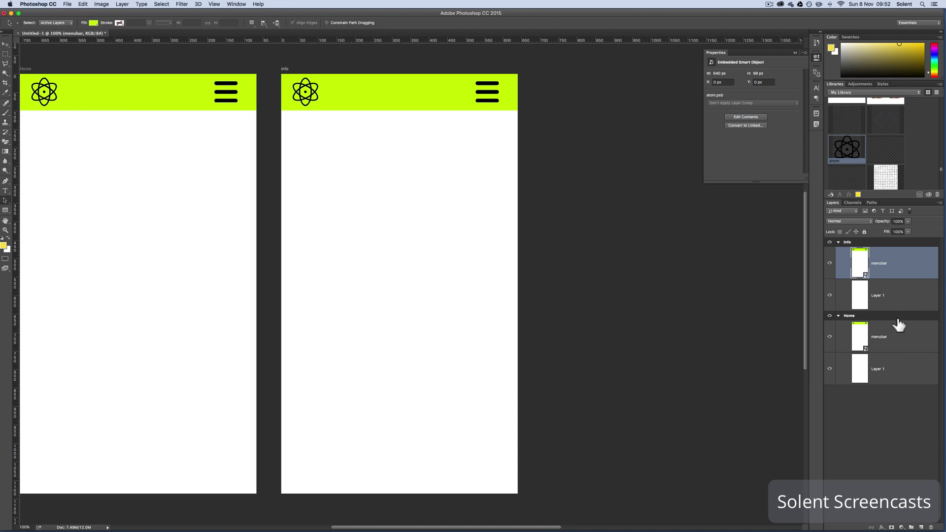
Reopen atom.psb, change the rectangle's fill to a blue swatch, then save and close.
{"action": "double_click", "coordinate": [859, 264]}
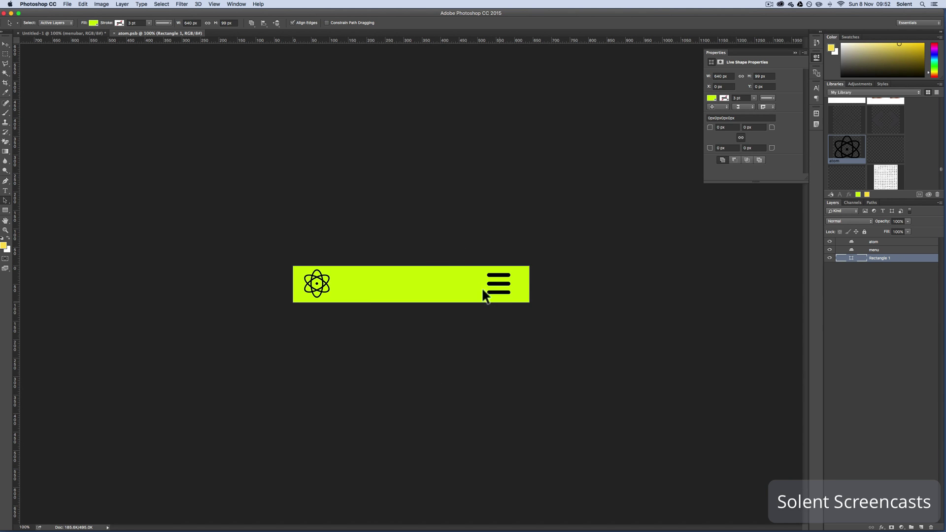
{"action": "left_click", "coordinate": [711, 98]}
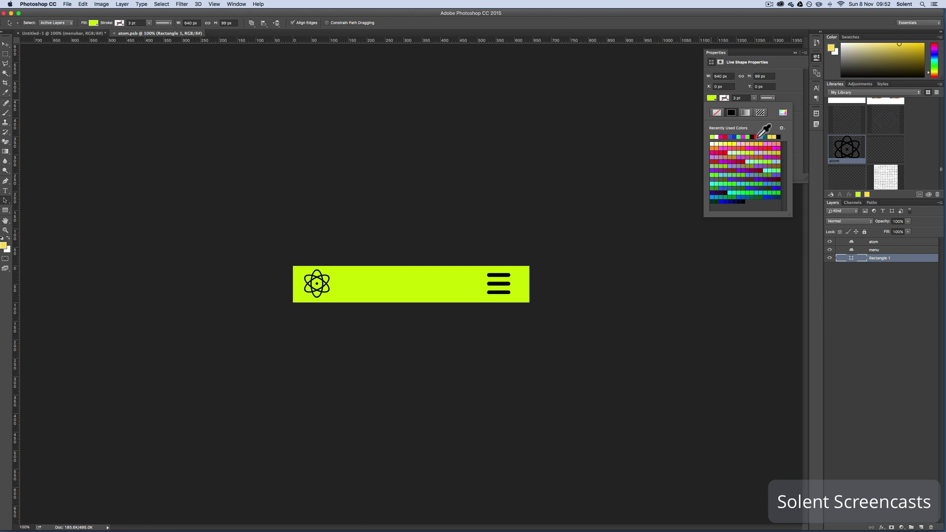
{"action": "left_click", "coordinate": [760, 138]}
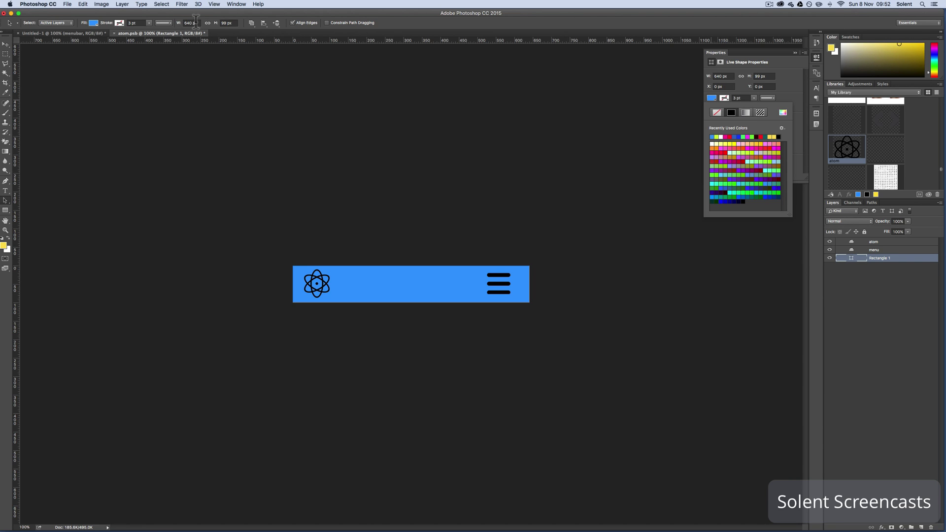
{"action": "left_click", "coordinate": [114, 32]}
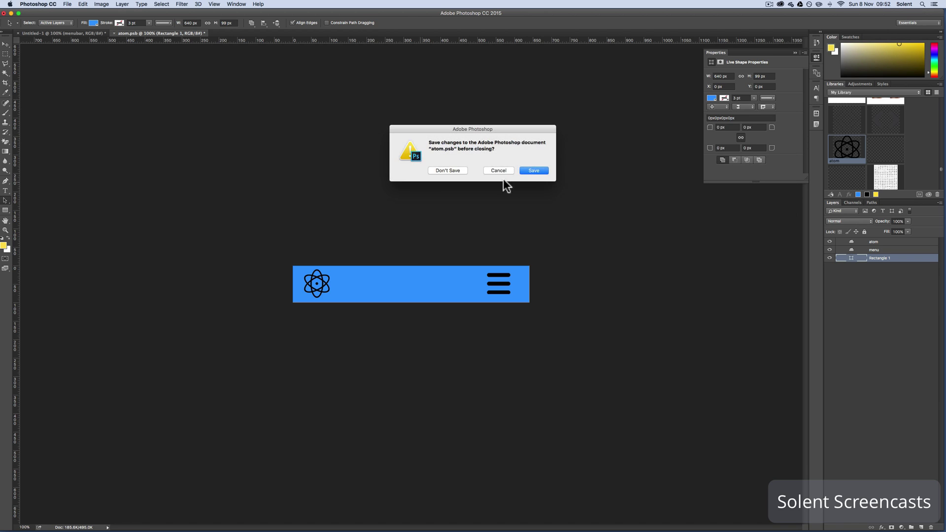
{"action": "left_click", "coordinate": [533, 170]}
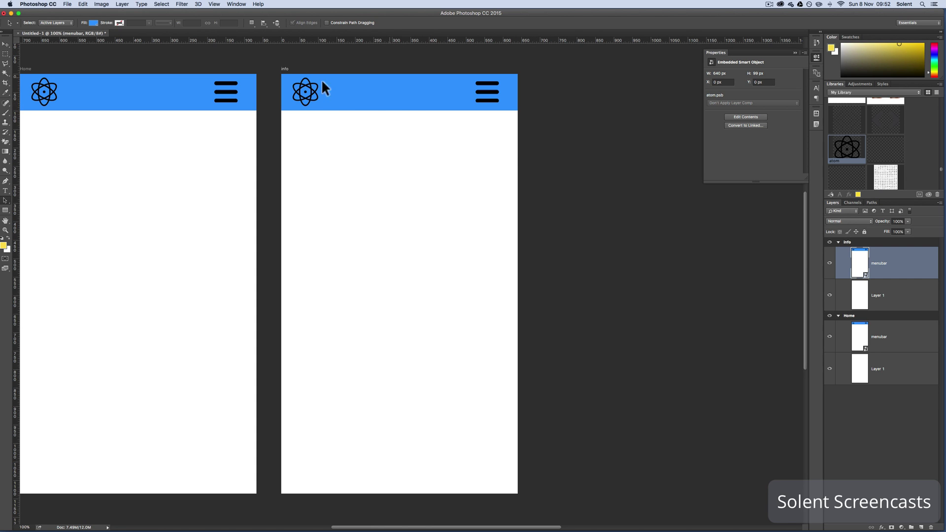
{"action": "scroll", "coordinate": [202, 121], "scroll_direction": "left", "scroll_amount": 4}
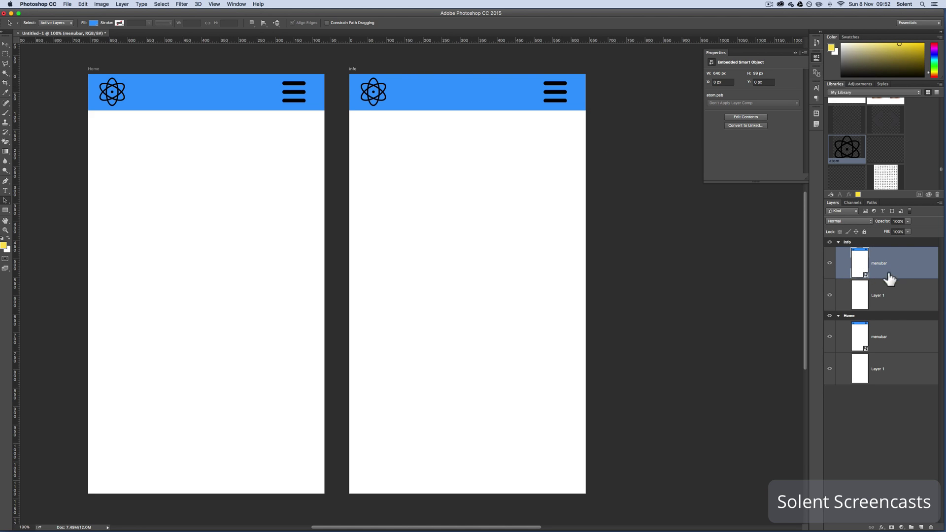
Reopen the menubar smart object's contents and select the atom icon layer.
{"action": "double_click", "coordinate": [864, 266]}
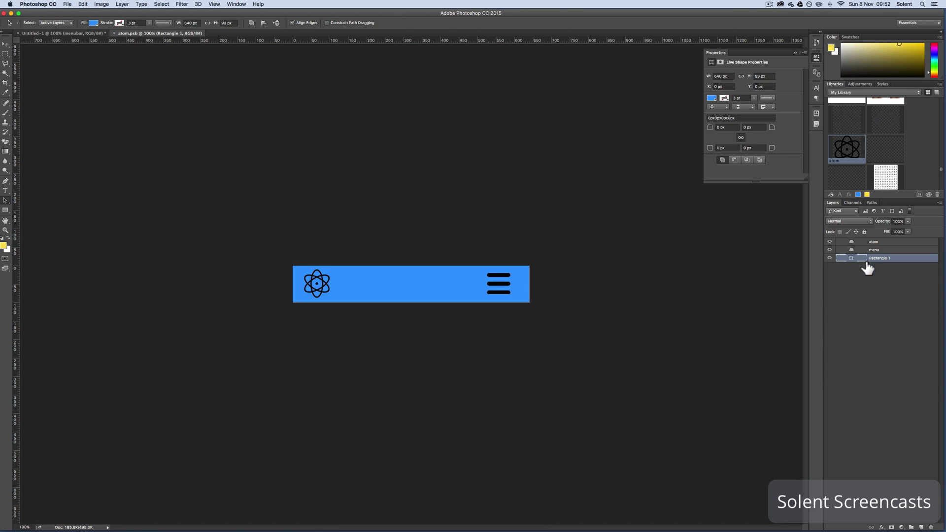
{"action": "left_click", "coordinate": [328, 290]}
{"action": "left_click", "coordinate": [855, 250]}
{"action": "left_click", "coordinate": [856, 242]}
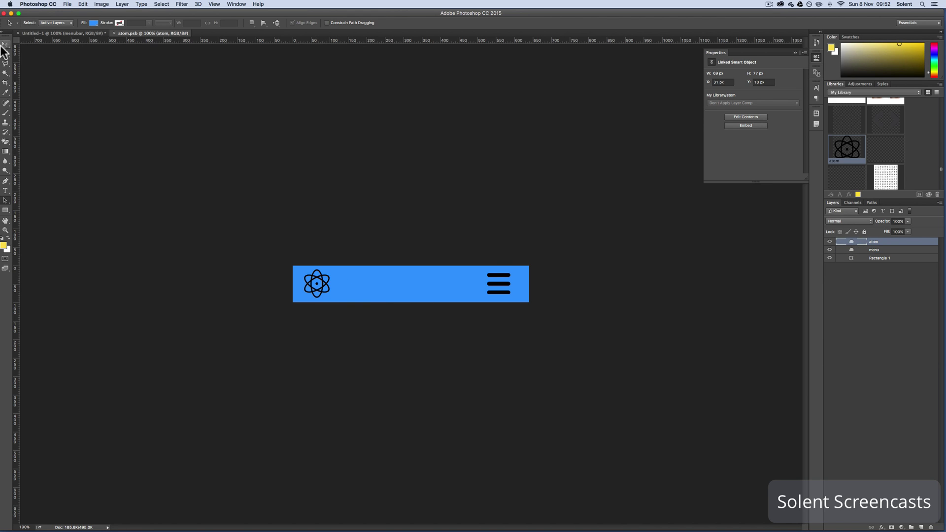
Move the atom icon to the centre of the blue bar, then close and save the smart object.
{"action": "left_click", "coordinate": [6, 45]}
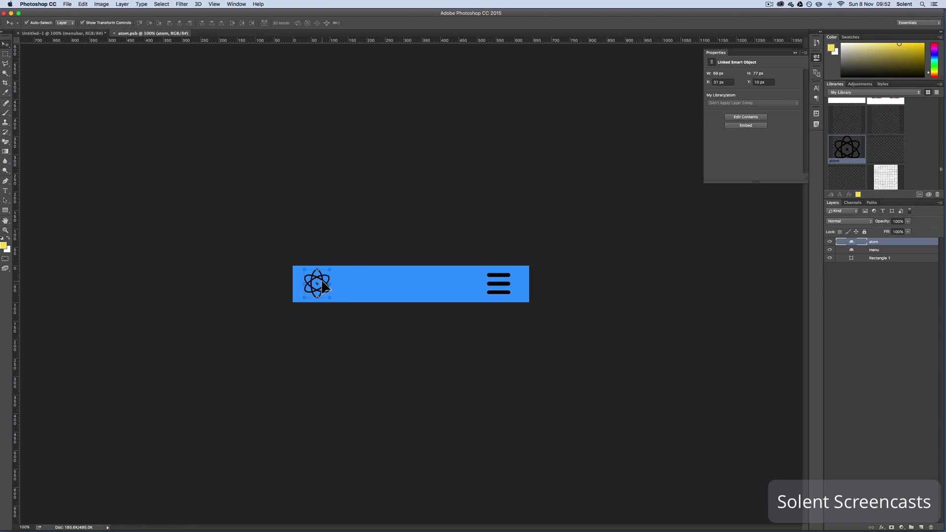
{"action": "left_click_drag", "start_coordinate": [319, 282], "coordinate": [404, 286]}
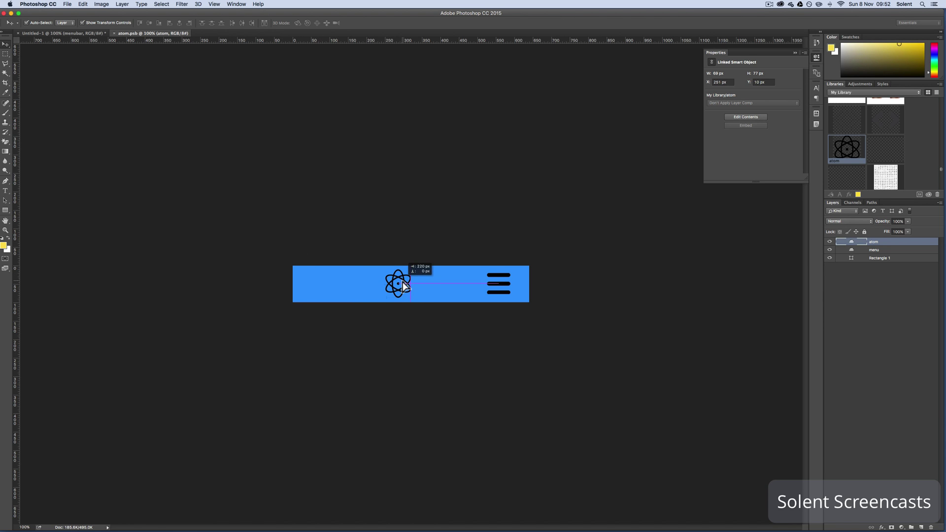
{"action": "left_click", "coordinate": [114, 33]}
{"action": "left_click", "coordinate": [541, 170]}
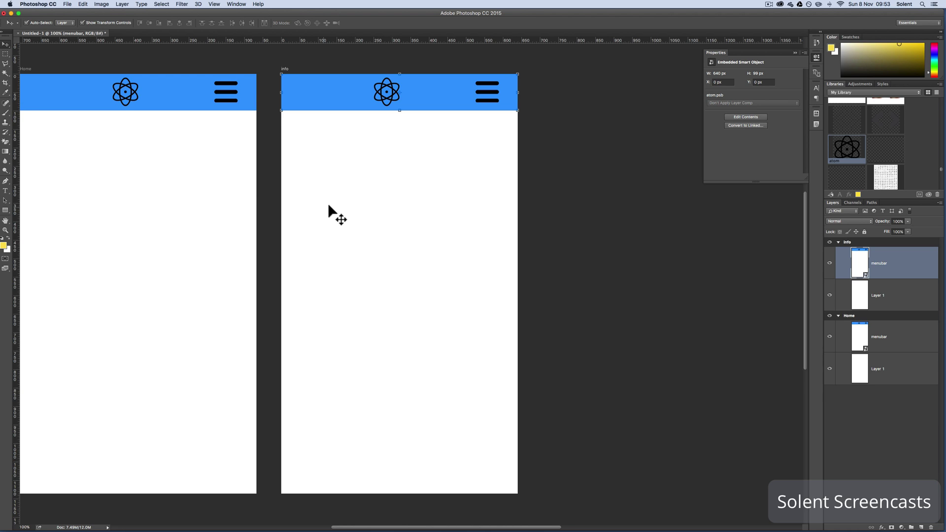
{"action": "scroll", "coordinate": [440, 211], "scroll_direction": "left", "scroll_amount": 5}
{"action": "scroll", "coordinate": [440, 211], "scroll_direction": "up", "scroll_amount": 2}
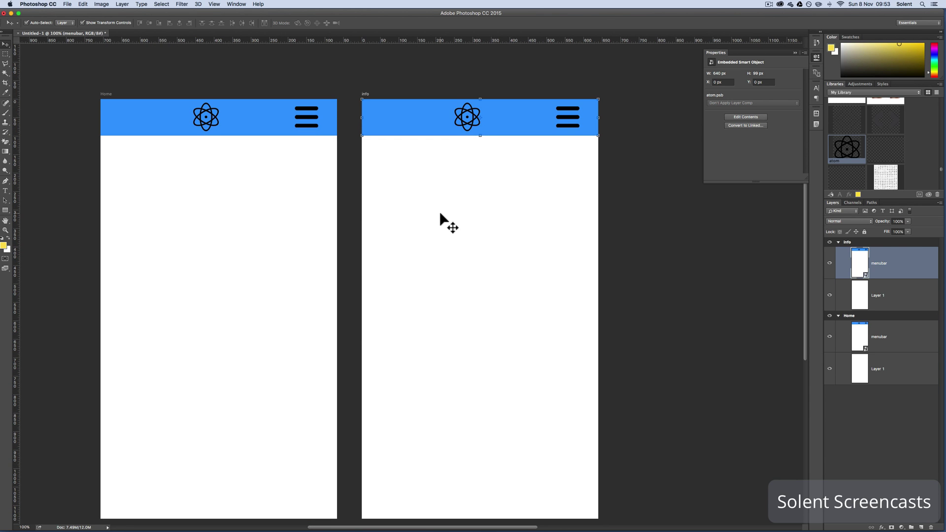
{"action": "scroll", "coordinate": [441, 214], "scroll_direction": "down", "scroll_amount": 1}
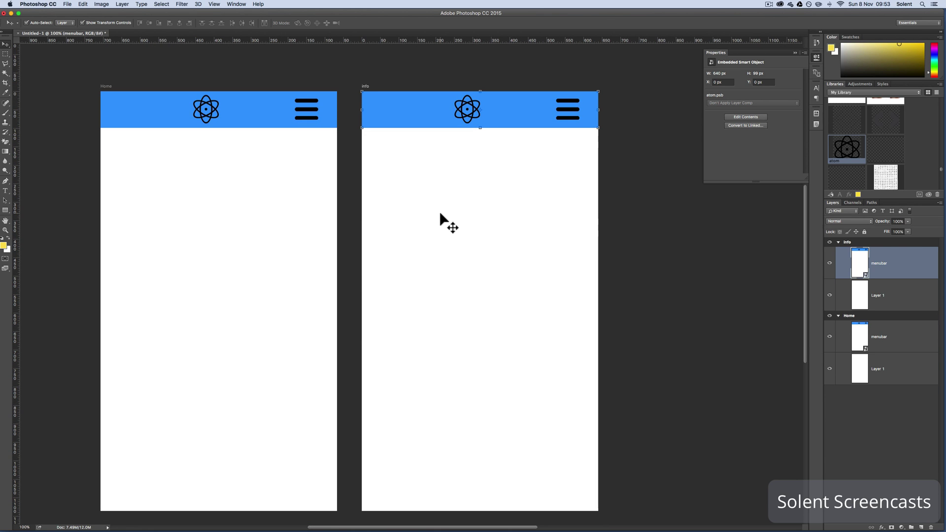